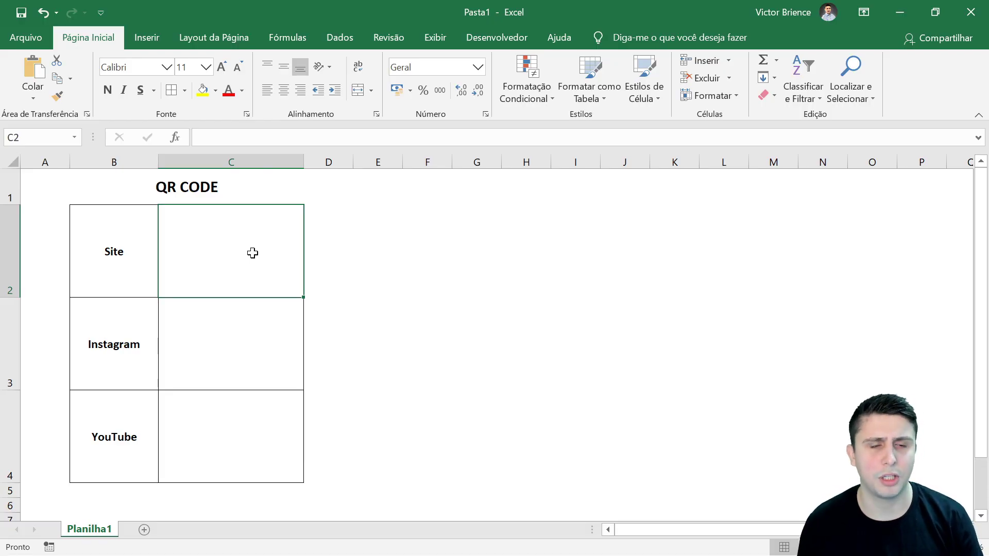
Select columns B and C, then rows 2, 3 and 4 of the QR CODE table.
click(130, 161)
click(207, 157)
click(10, 238)
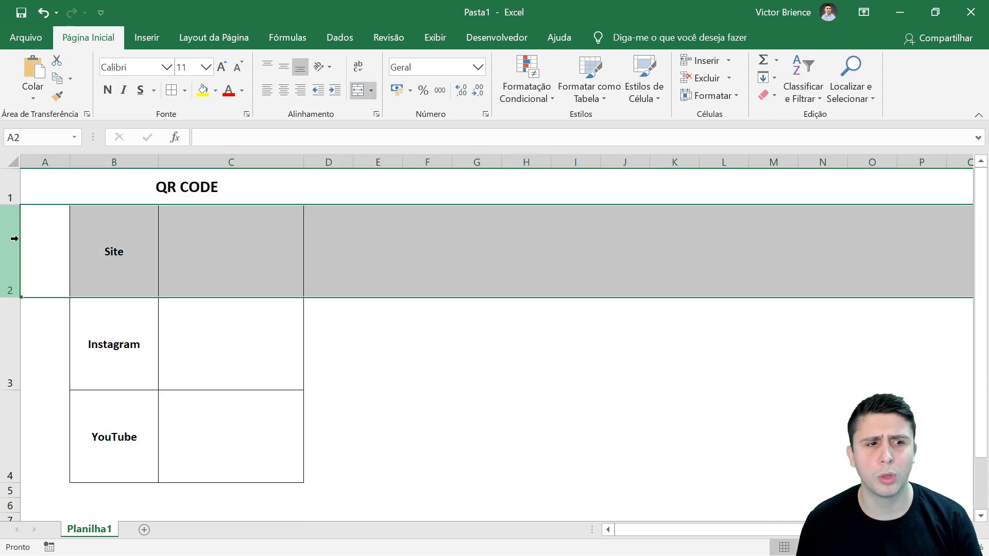
click(10, 344)
click(10, 423)
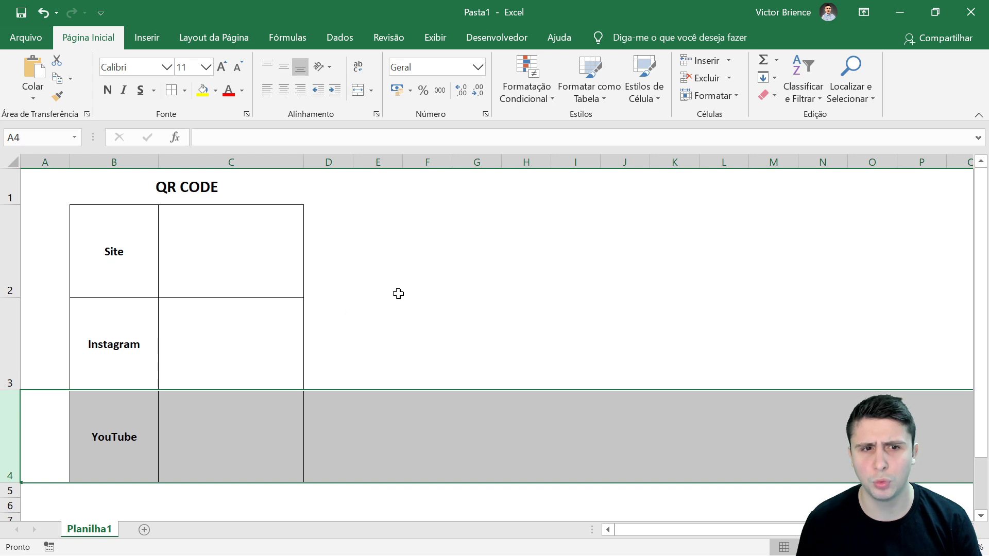
Select cells E2, C2 and the Site, Instagram, YouTube labels, ending on C2, then show Inserir.
click(399, 279)
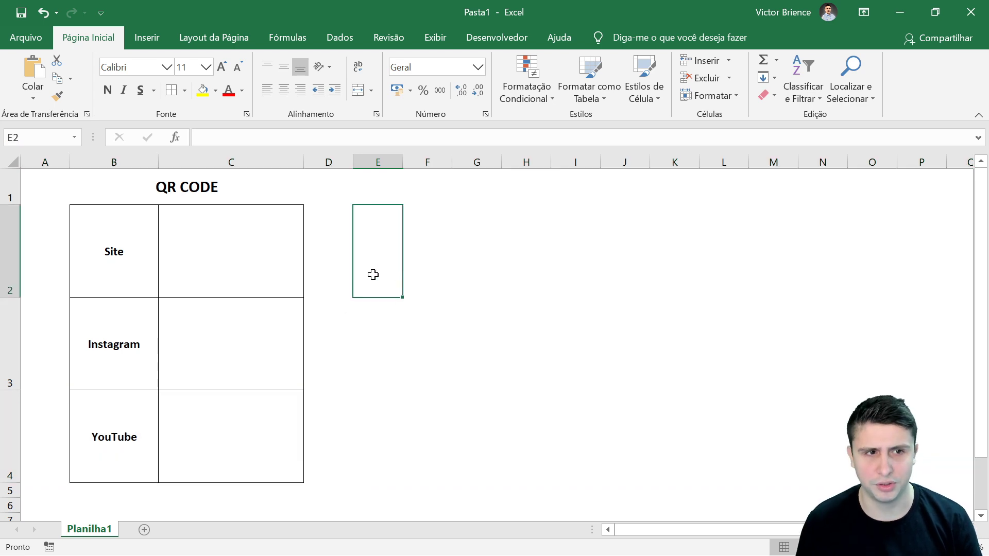
click(219, 259)
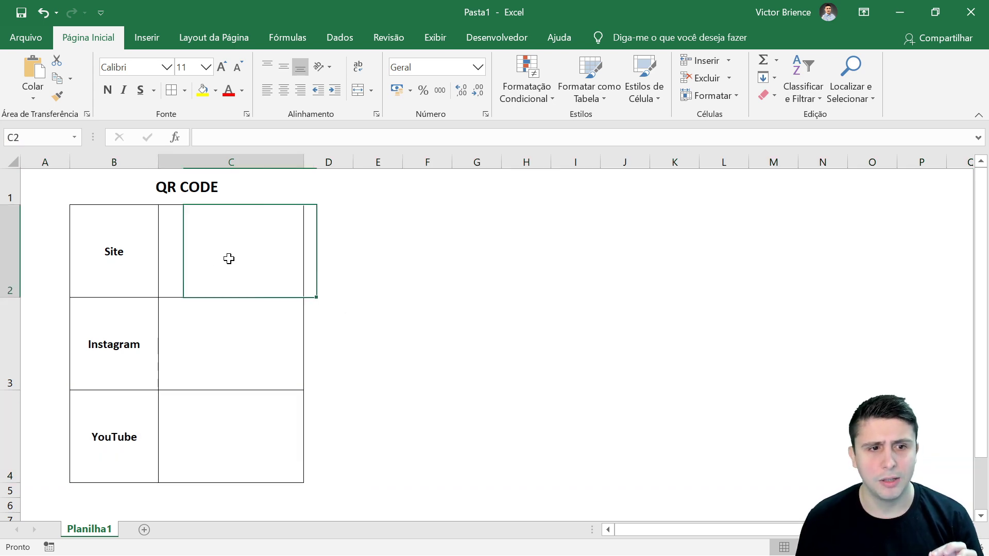
click(111, 264)
click(114, 340)
click(122, 422)
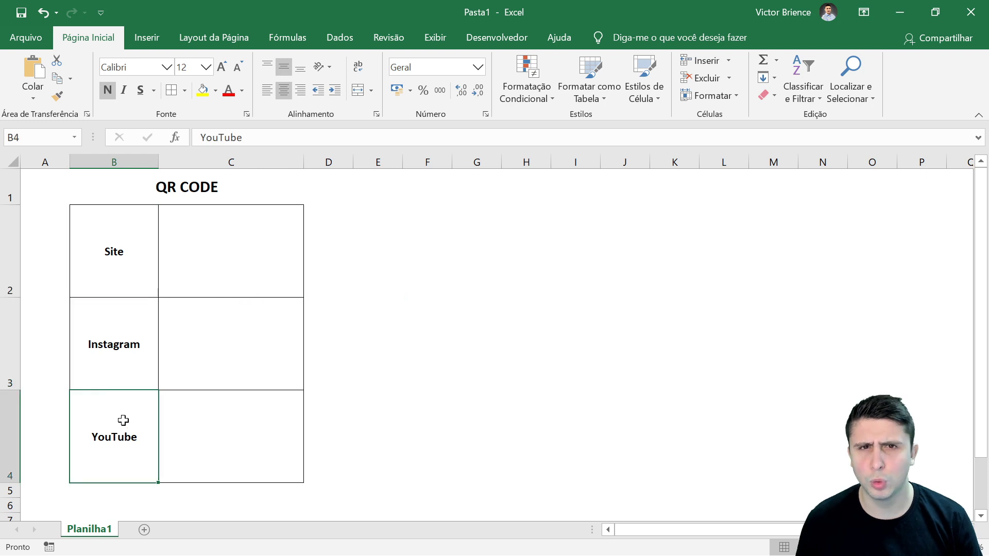
click(206, 269)
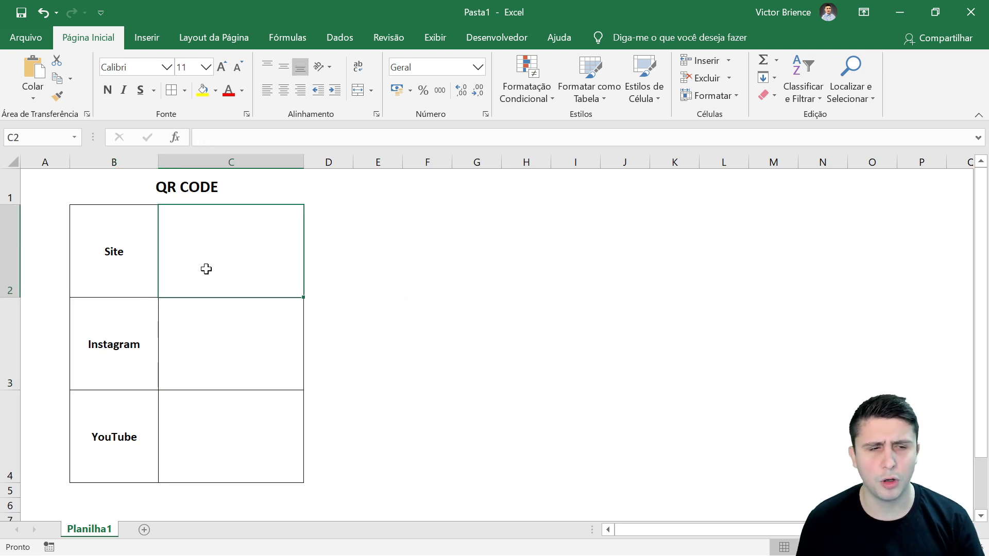
click(148, 47)
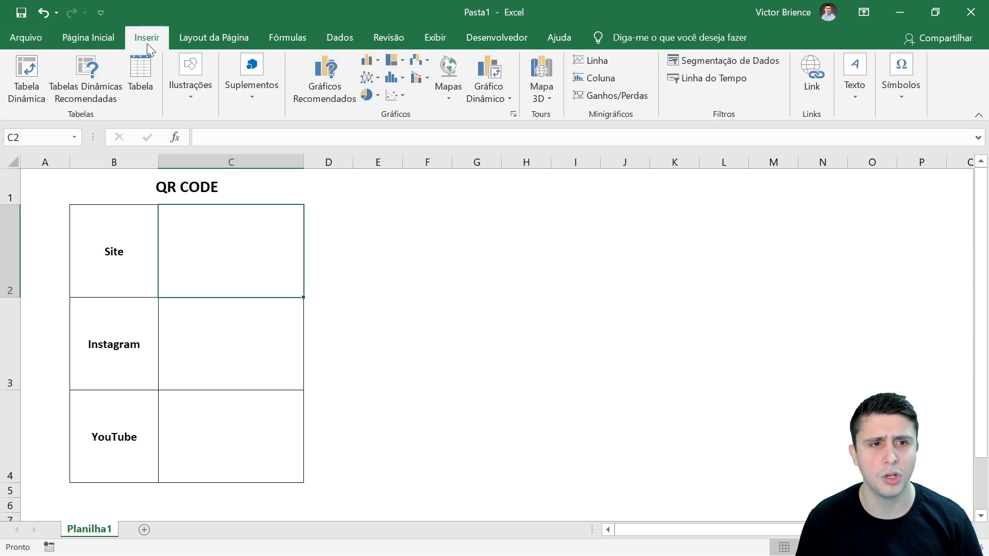
Search the Office add-ins store for 'qr code' and add QR4Office, accepting its terms.
click(249, 99)
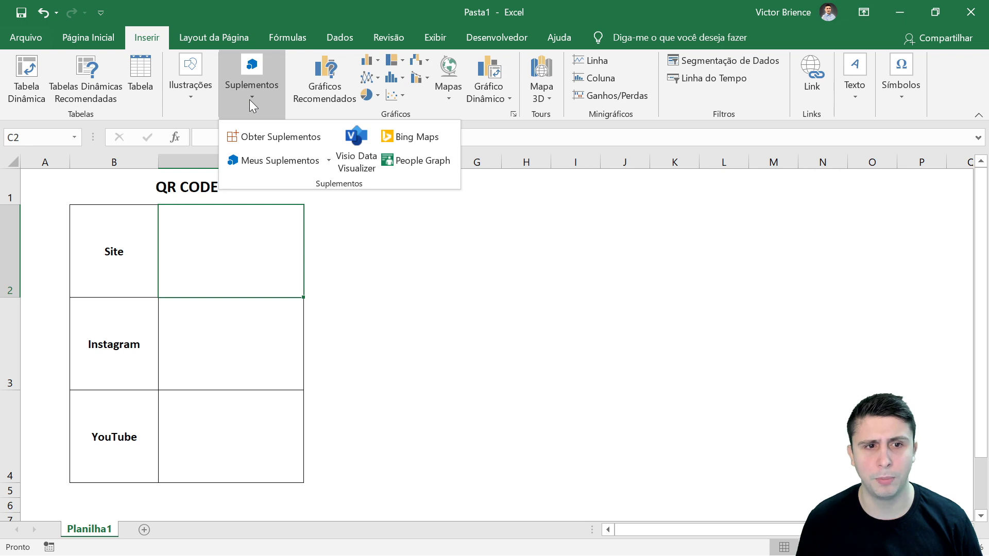
click(273, 139)
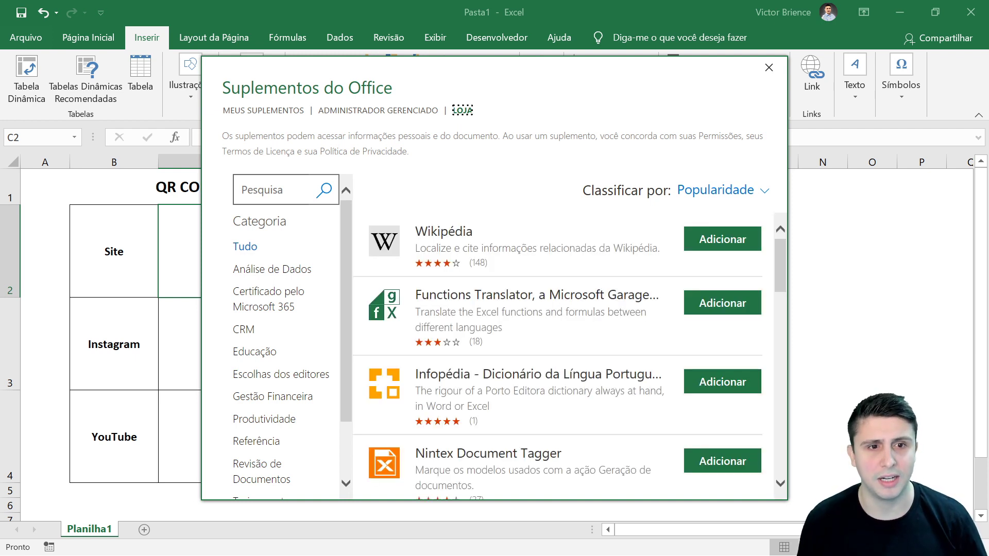
click(273, 190)
text(qr code)
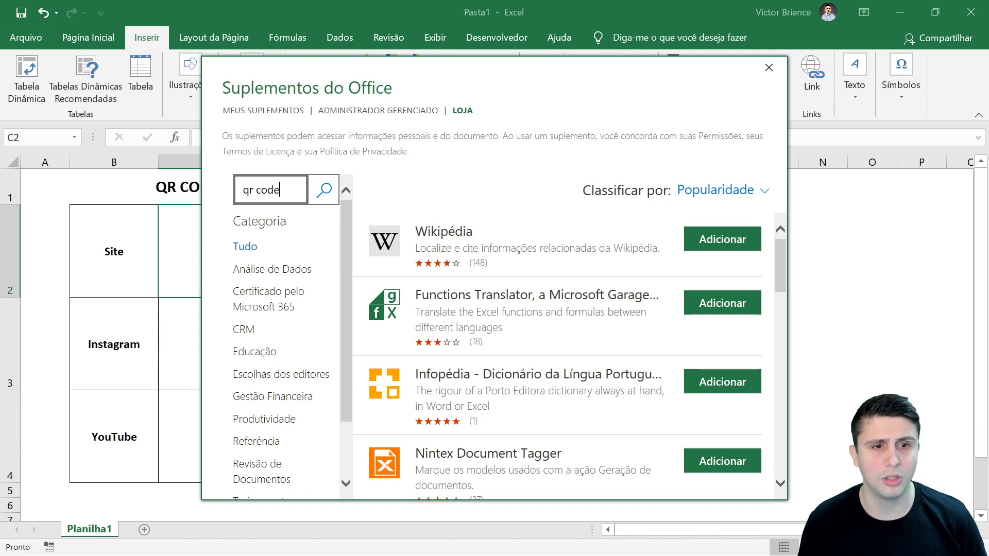
click(324, 191)
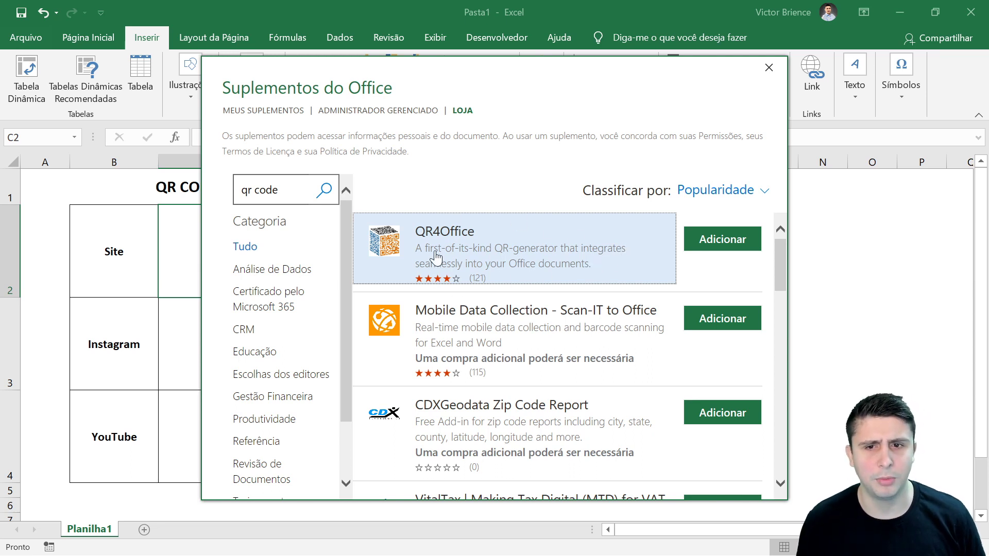
click(710, 247)
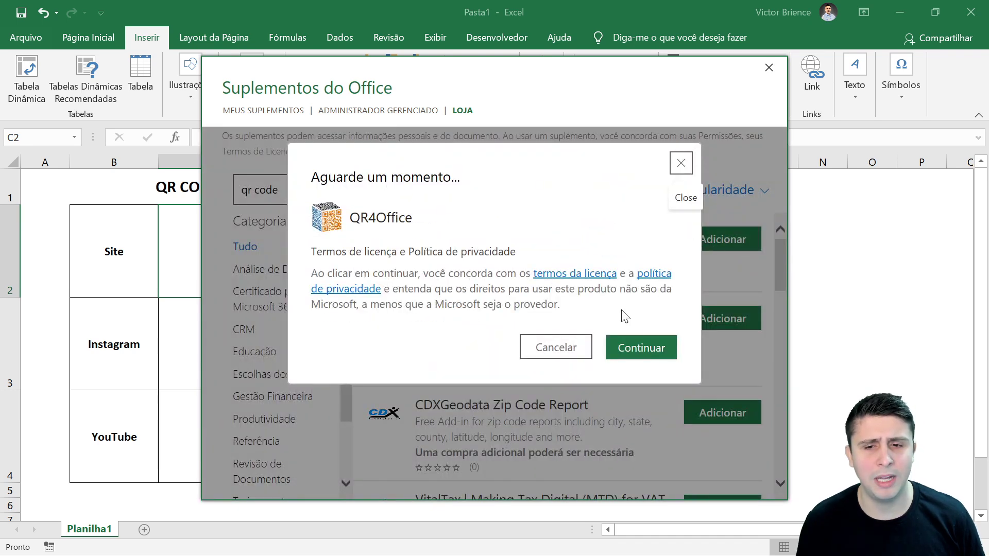
click(634, 349)
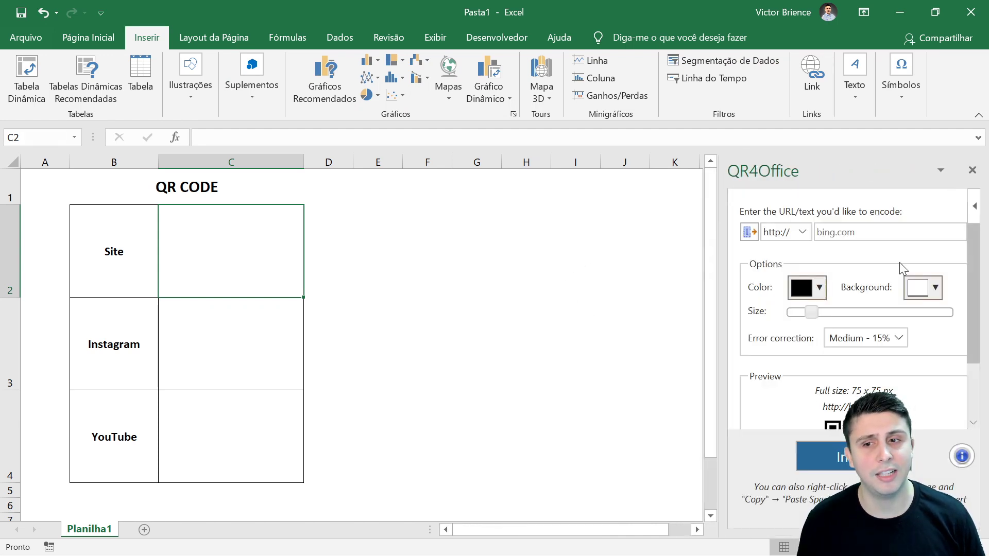
mouse_move(849, 309)
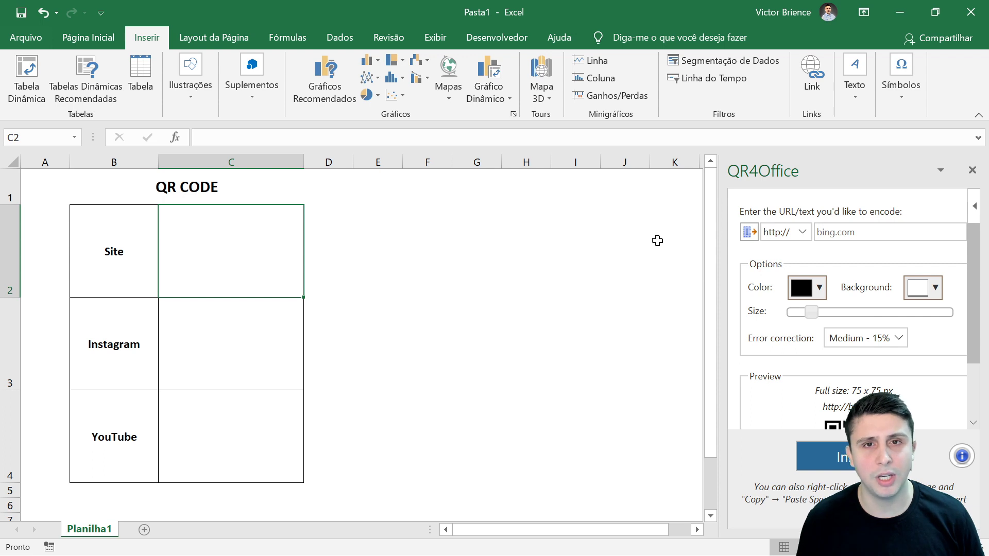
click(644, 226)
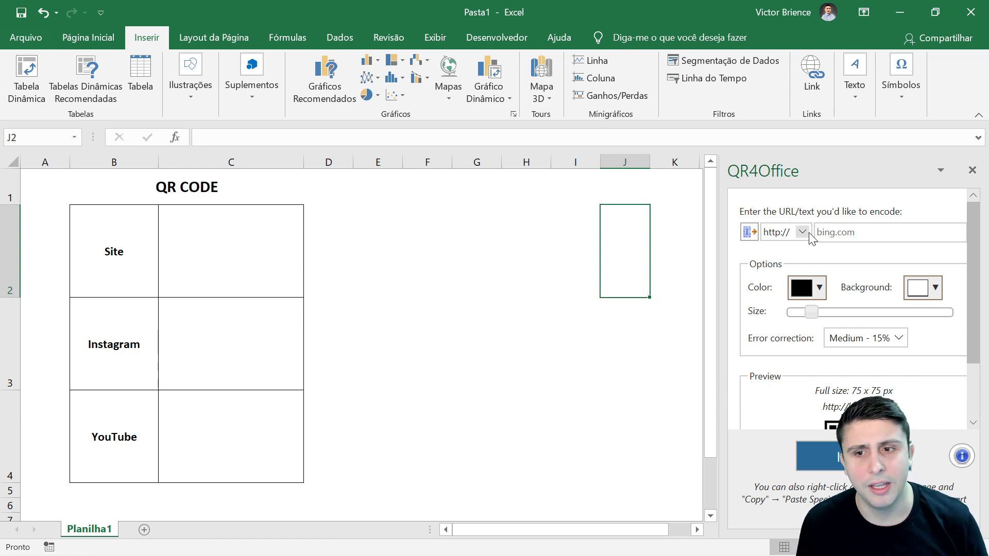
click(784, 232)
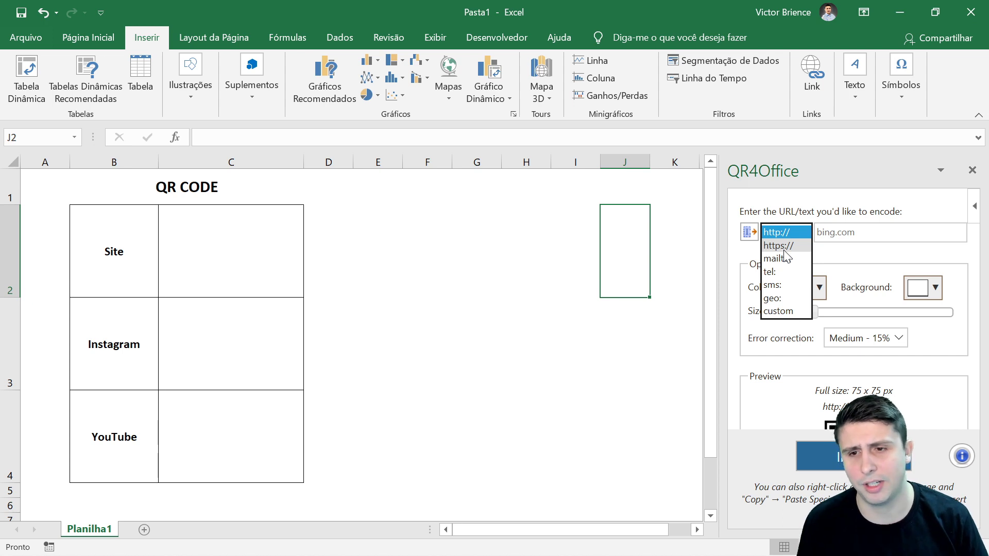
click(781, 246)
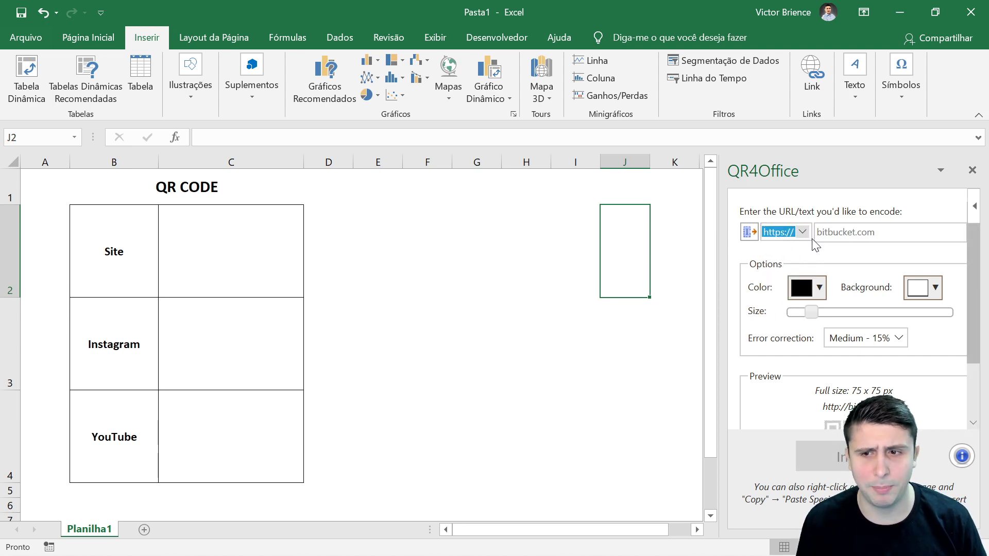
key(alt+Tab)
key(alt+Tab)
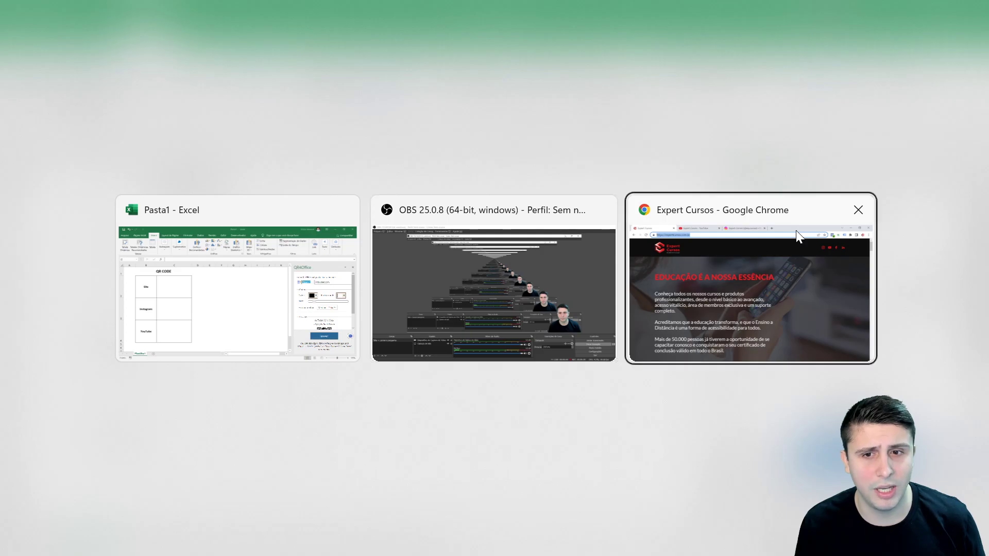
Copy the Expert Cursos site address from Chrome and paste it into QR4Office's link field.
key(End)
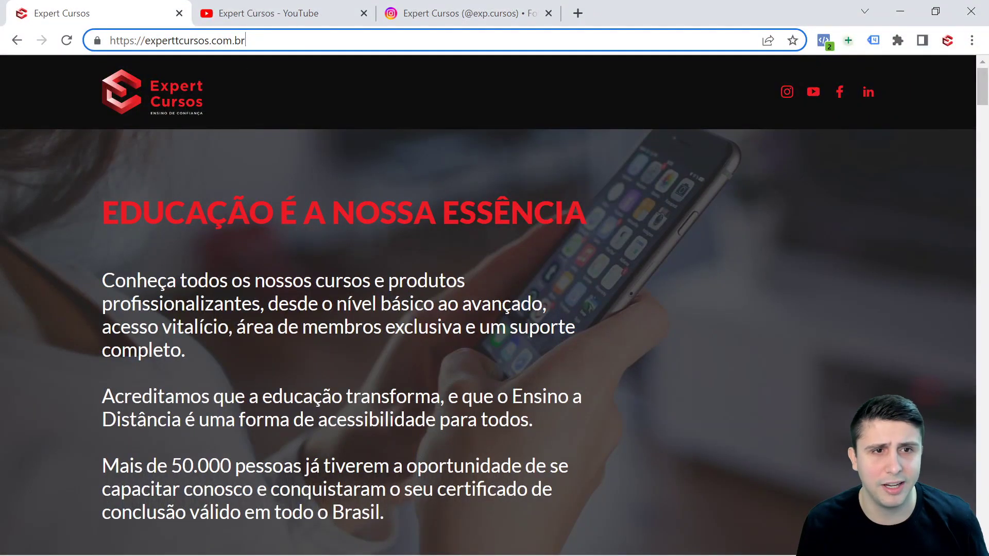
key(shift+Left)
key(shift+Left)
key(shift+Left)
key(shift+Left)
key(shift+Left)
key(shift+Left)
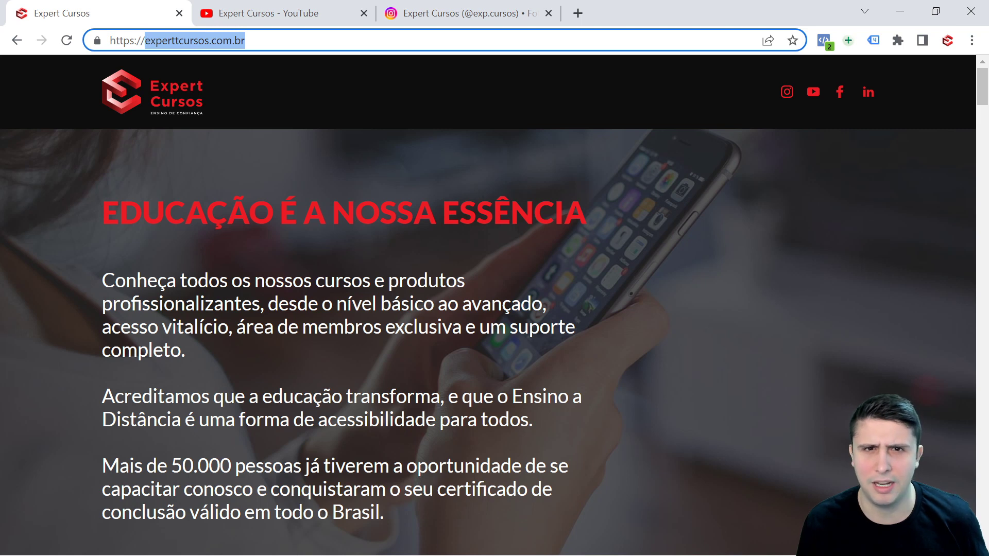
key(shift+Left)
key(shift+Left)
key(shift+Left)
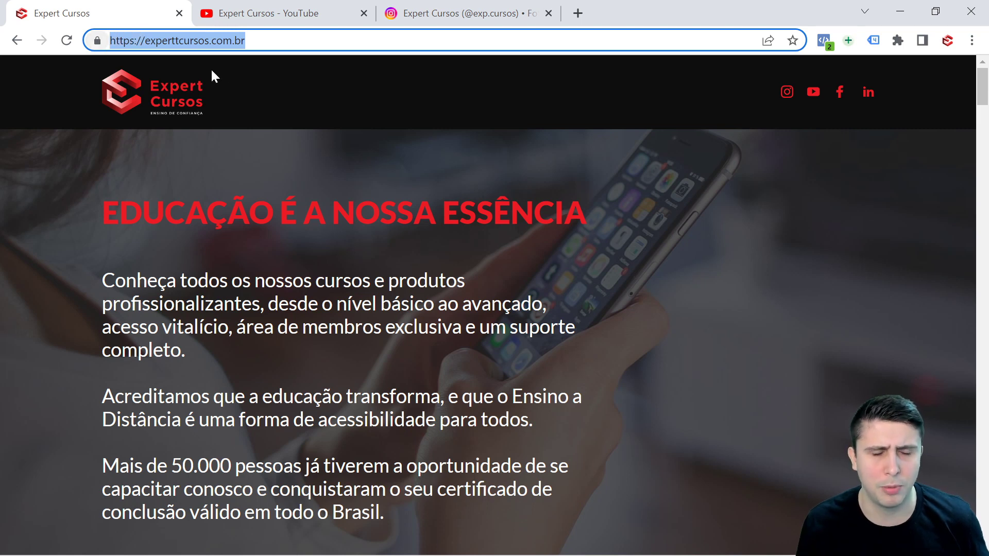
key(alt+Tab)
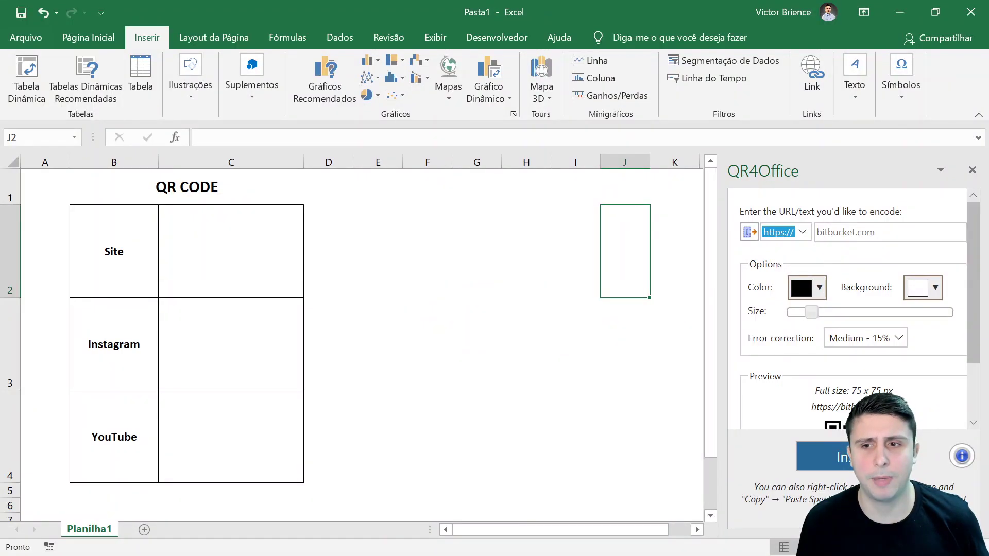
click(876, 232)
text(https://experttcursos.com.br/)
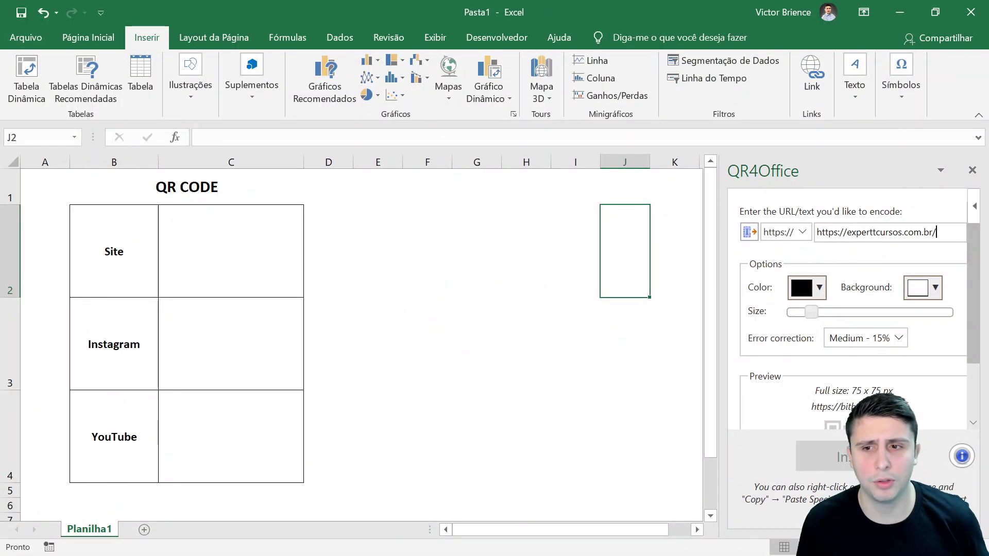
scroll(841, 342, down, 2)
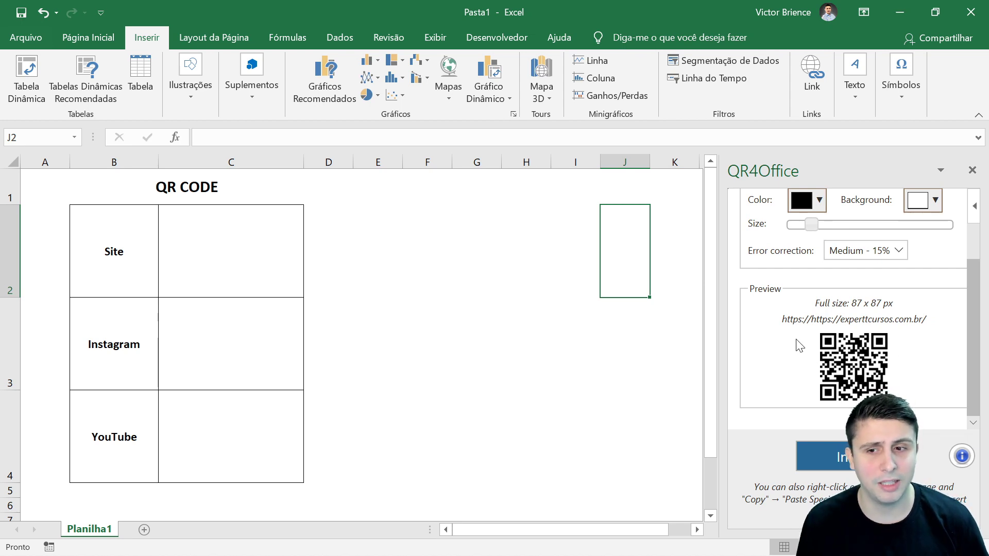
drag(782, 319, 837, 321)
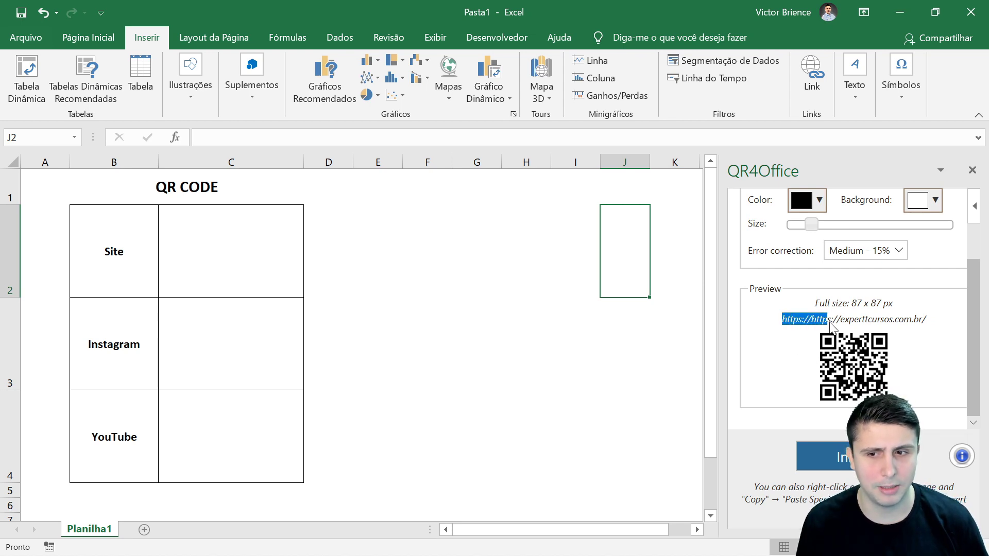
scroll(841, 327, up, 1)
scroll(843, 294, up, 1)
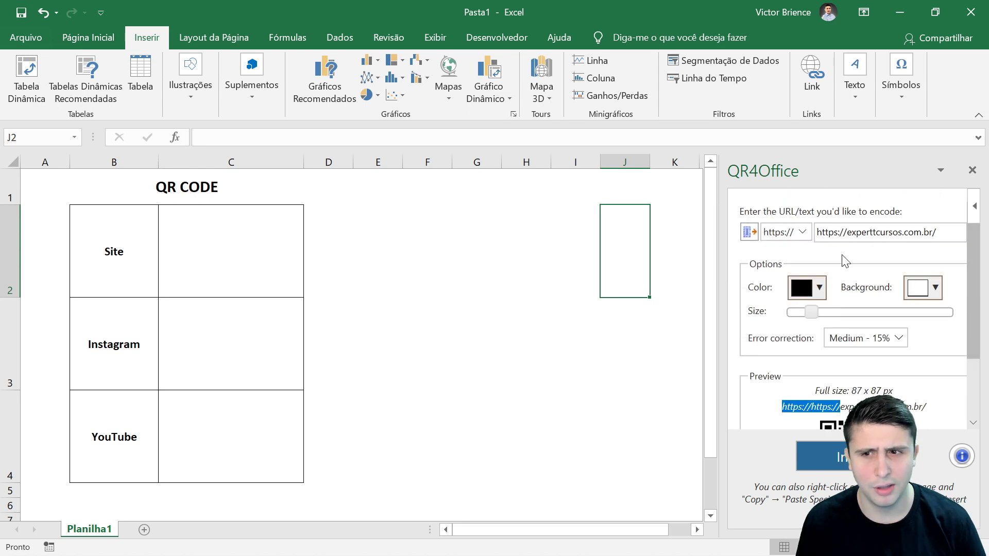
click(848, 233)
key(BackSpace)
key(BackSpace)
key(BackSpace)
key(BackSpace)
key(BackSpace)
key(BackSpace)
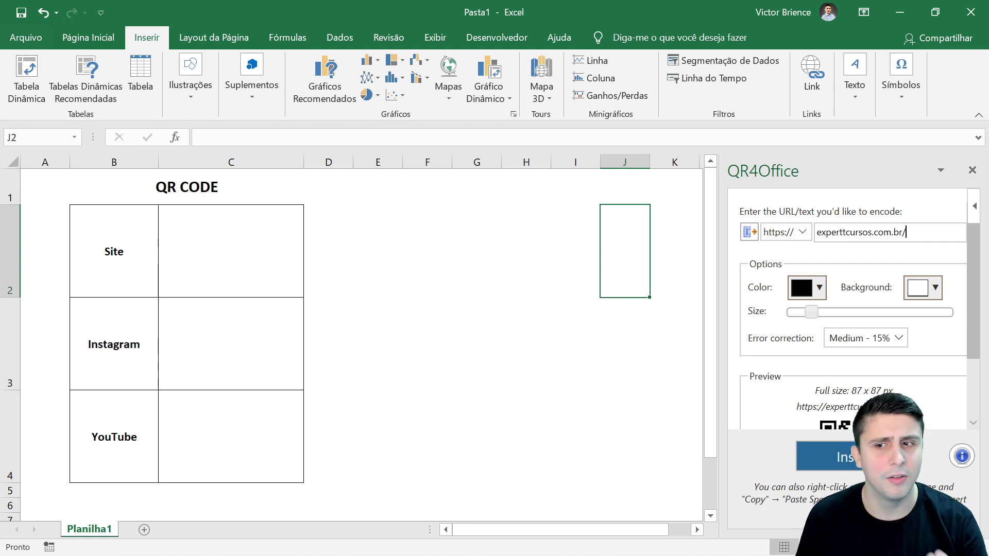
scroll(925, 258, down, 1)
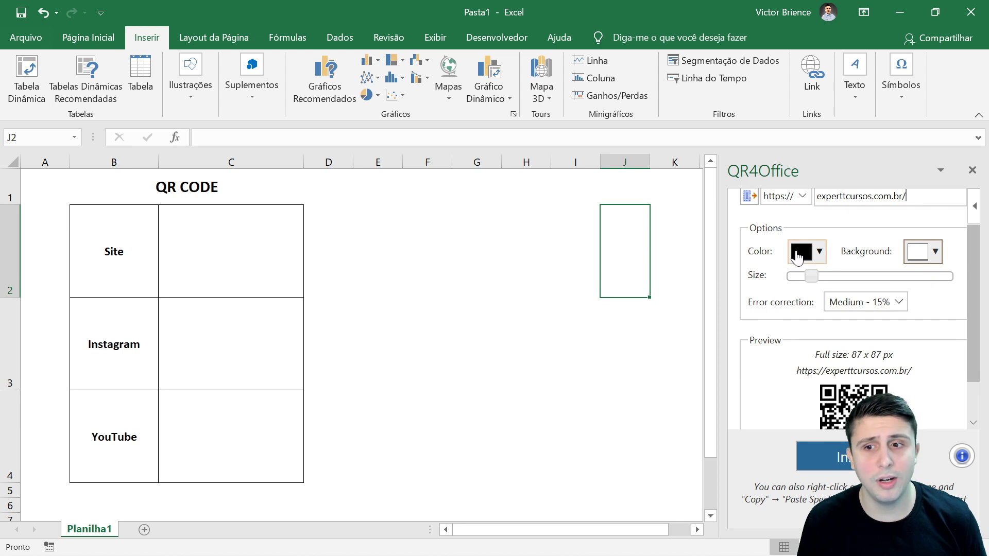
click(822, 260)
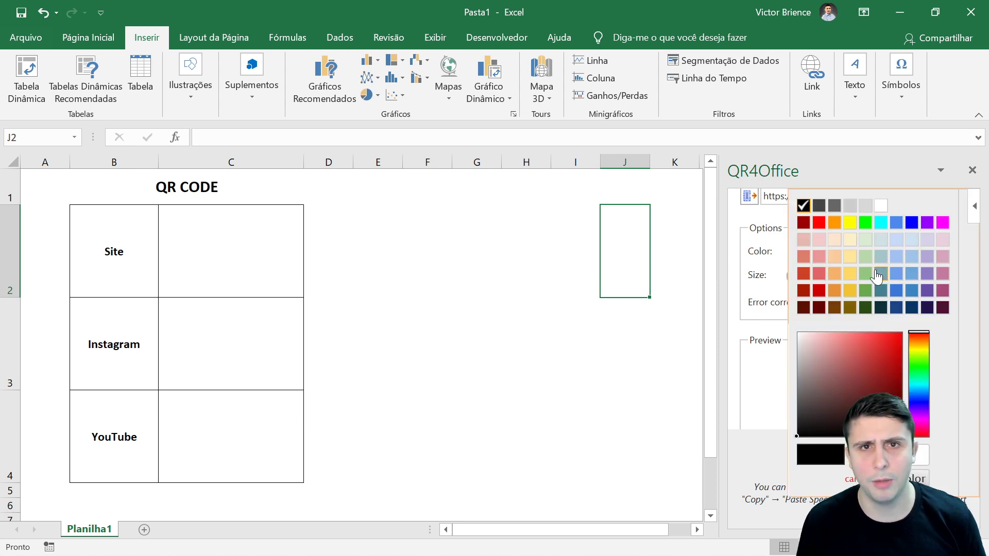
click(803, 207)
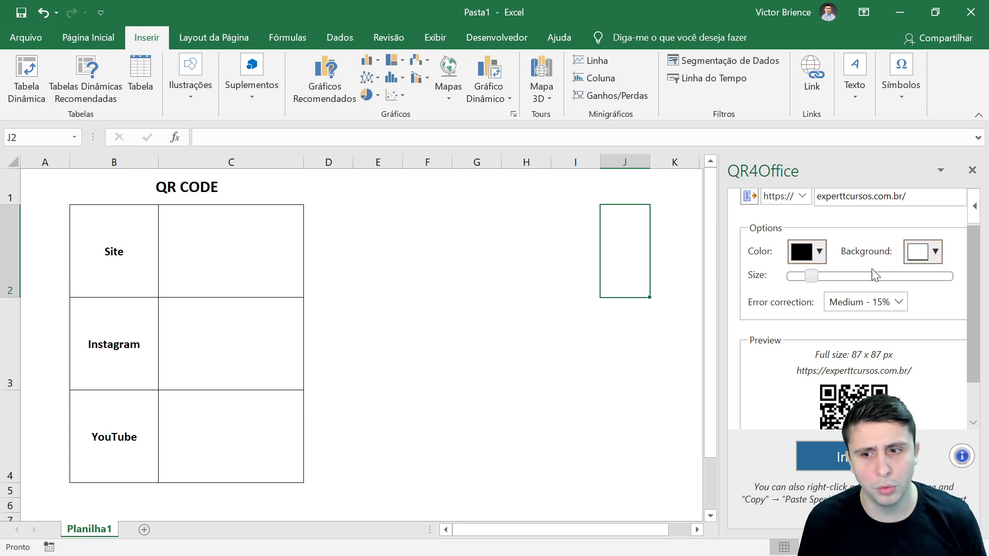
scroll(875, 272, down, 1)
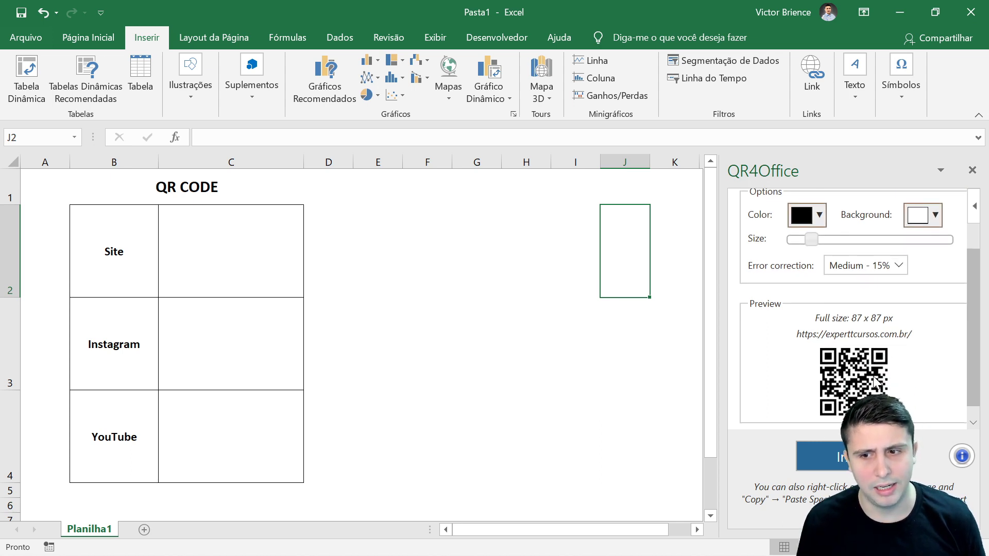
scroll(866, 367, up, 2)
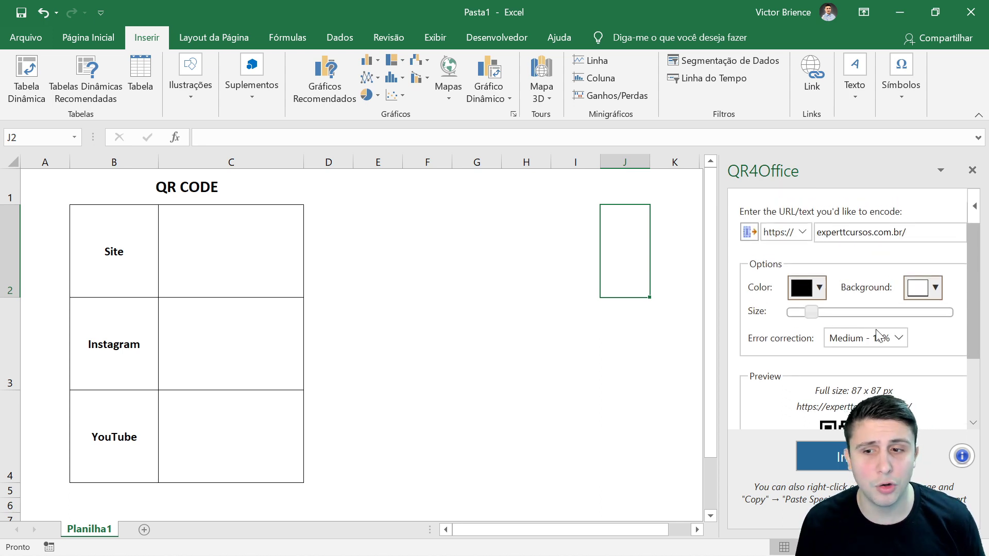
click(895, 337)
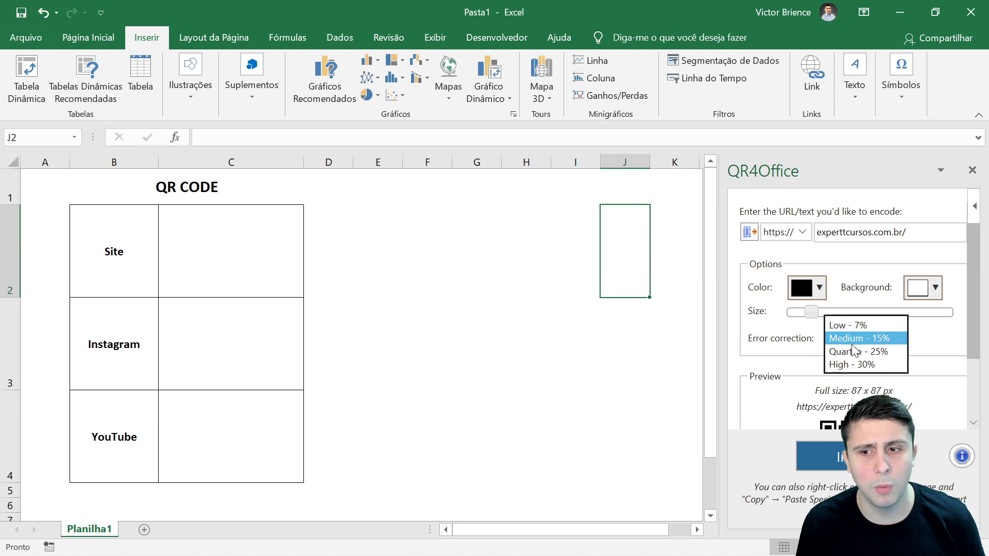
click(920, 344)
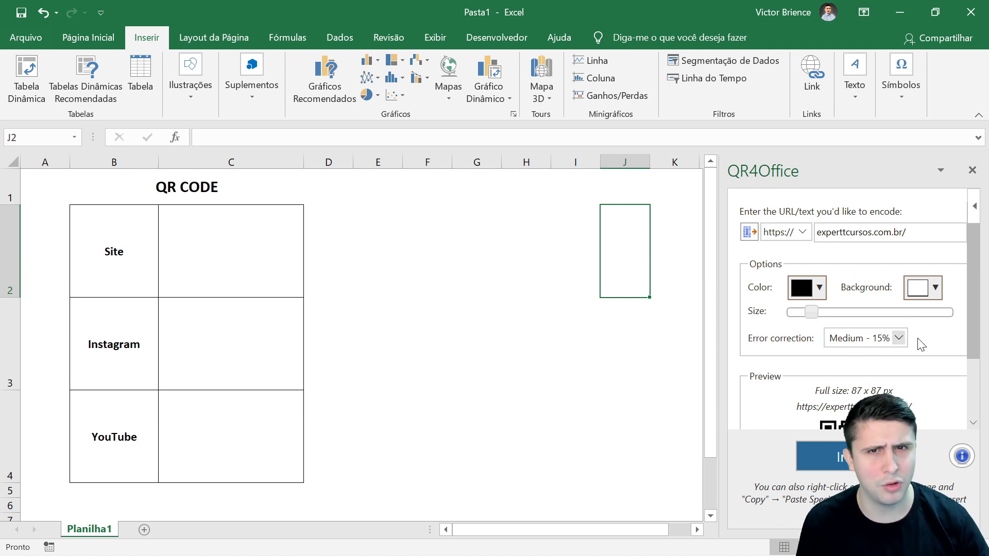
scroll(920, 344, down, 1)
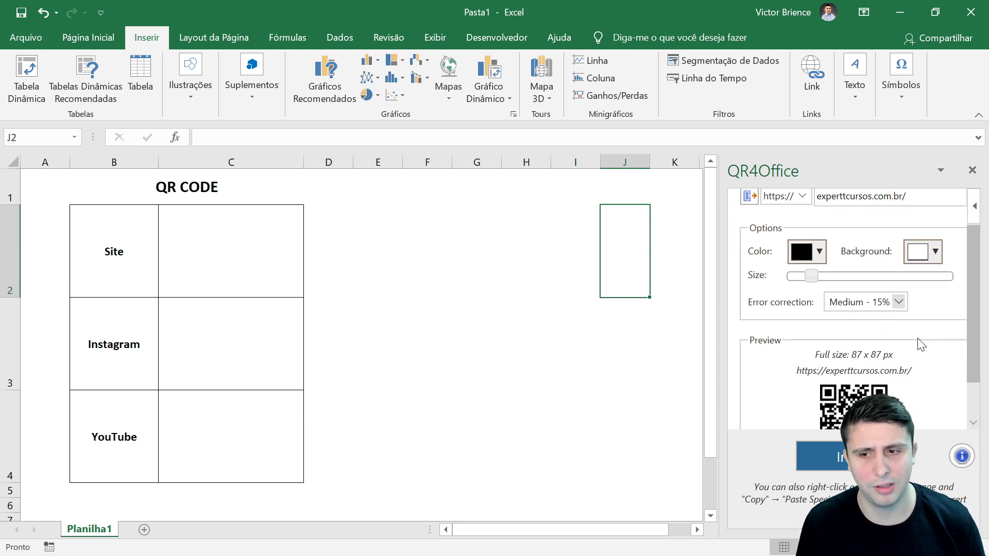
scroll(921, 345, down, 2)
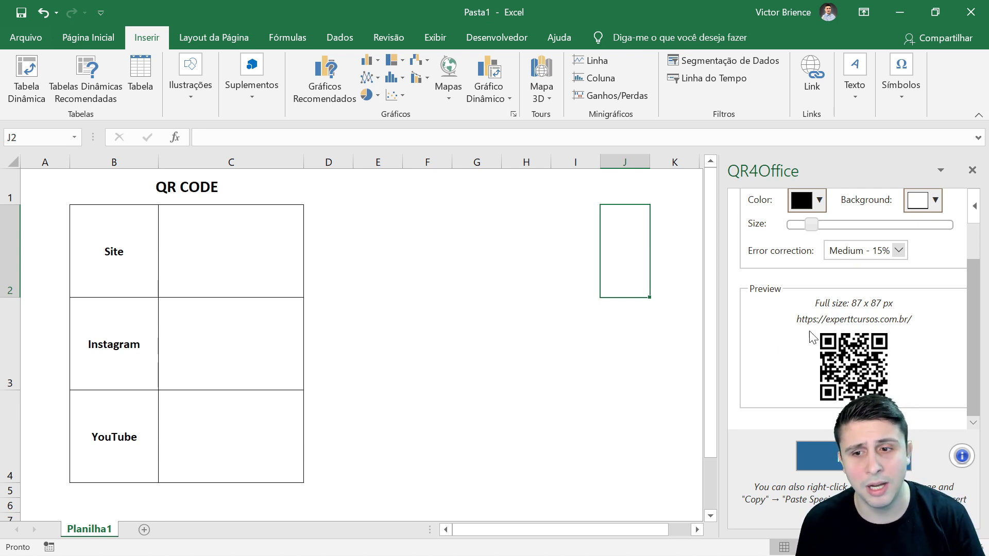
drag(797, 319, 904, 319)
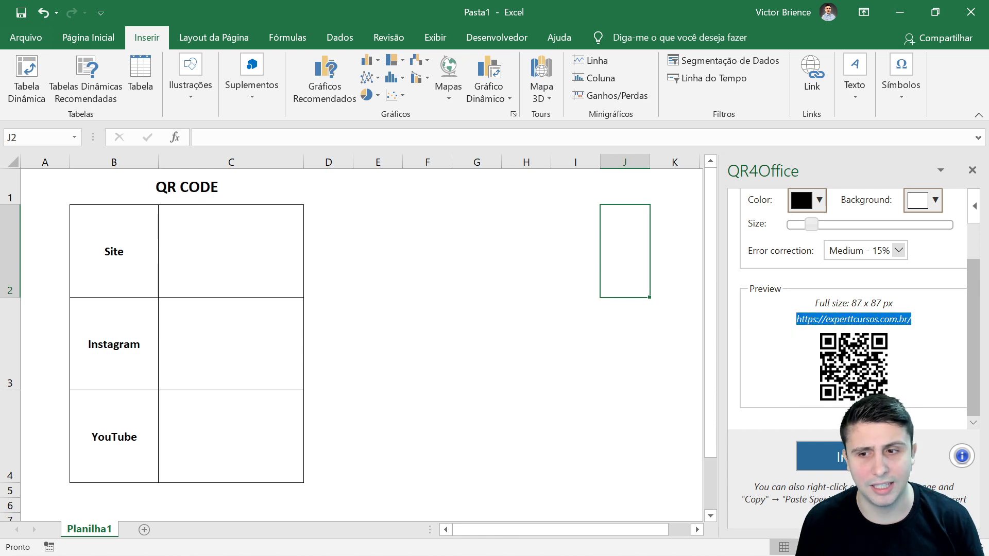
click(914, 356)
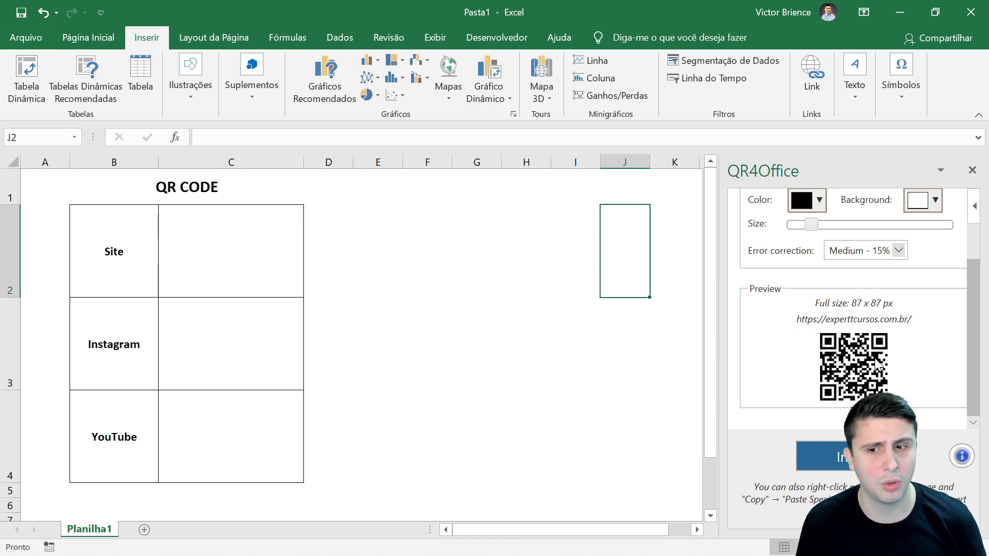
click(842, 462)
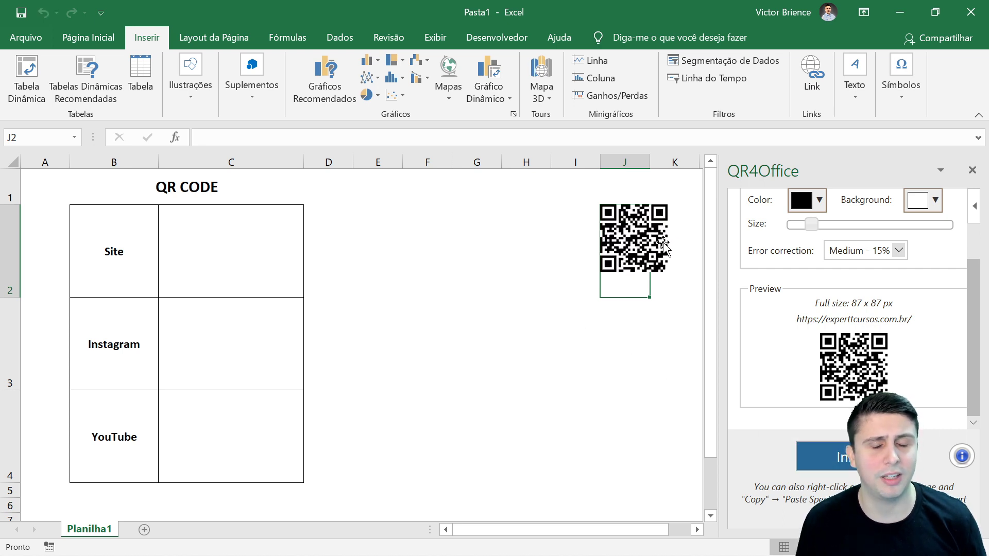
Move the black Site QR code into cell C2 and enlarge it slightly.
mouse_move(606, 240)
mouse_down()
mouse_move(581, 252)
mouse_move(218, 252)
mouse_up()
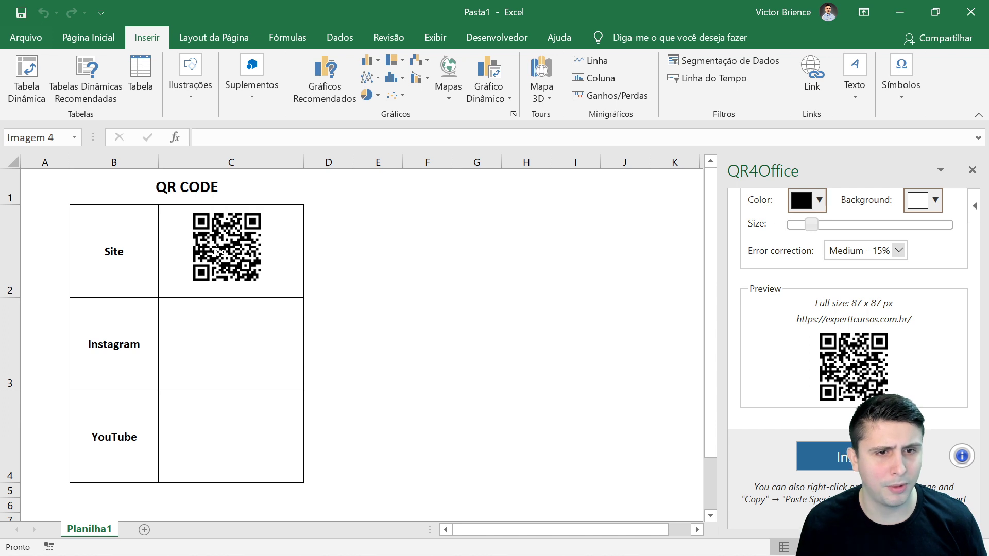
drag(217, 252, 242, 269)
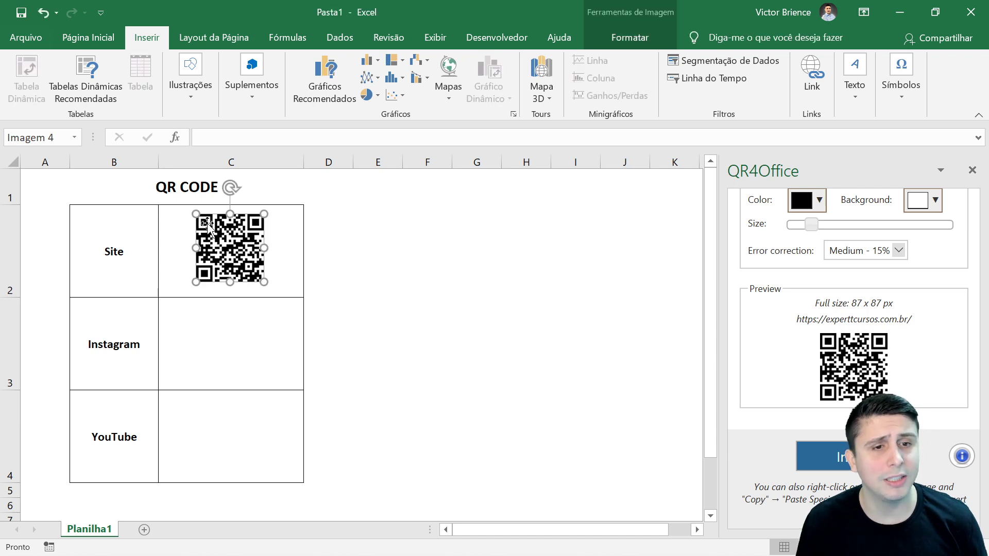
drag(261, 283, 273, 286)
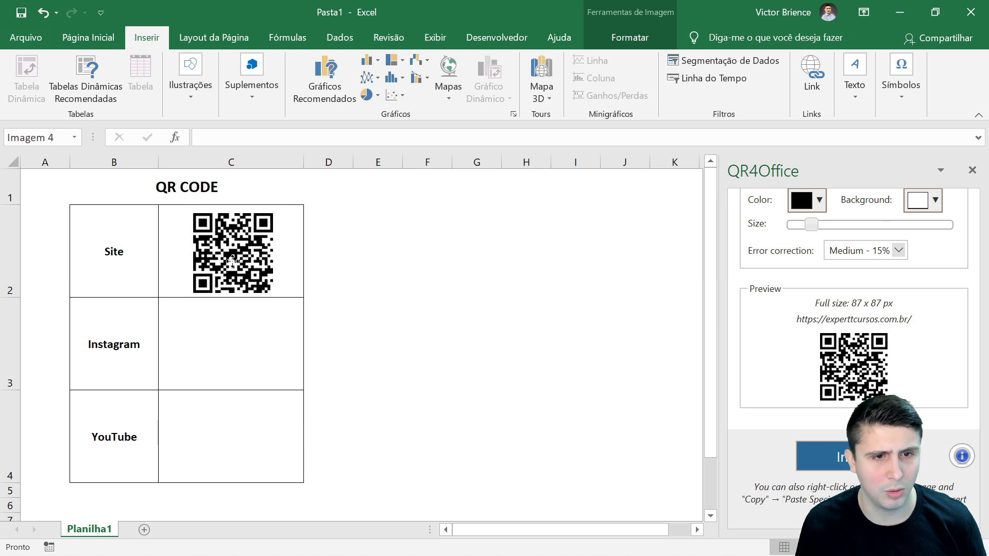
drag(233, 261, 233, 258)
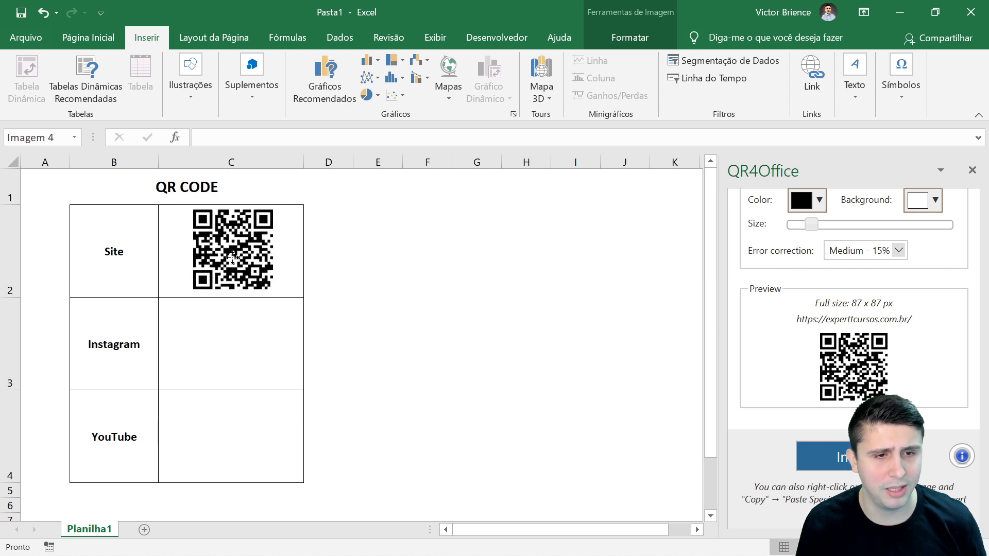
click(395, 249)
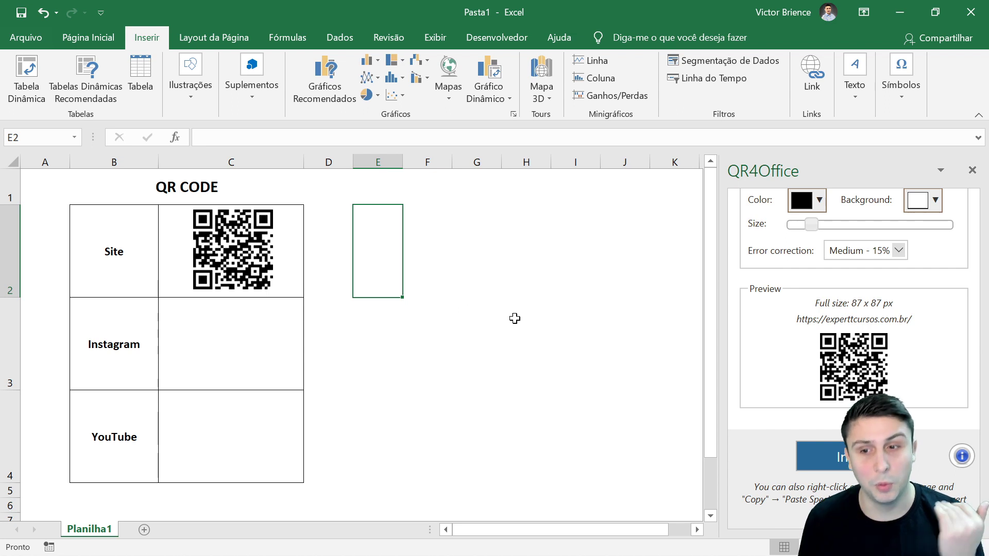
Select the Instagram label B3 and empty cell E2, then switch to Chrome.
click(123, 339)
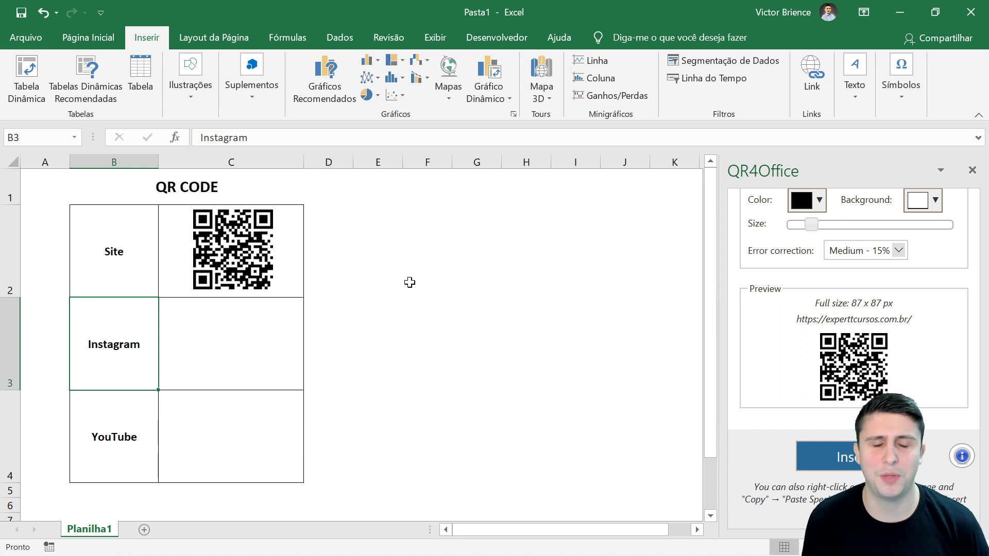
click(258, 260)
click(386, 271)
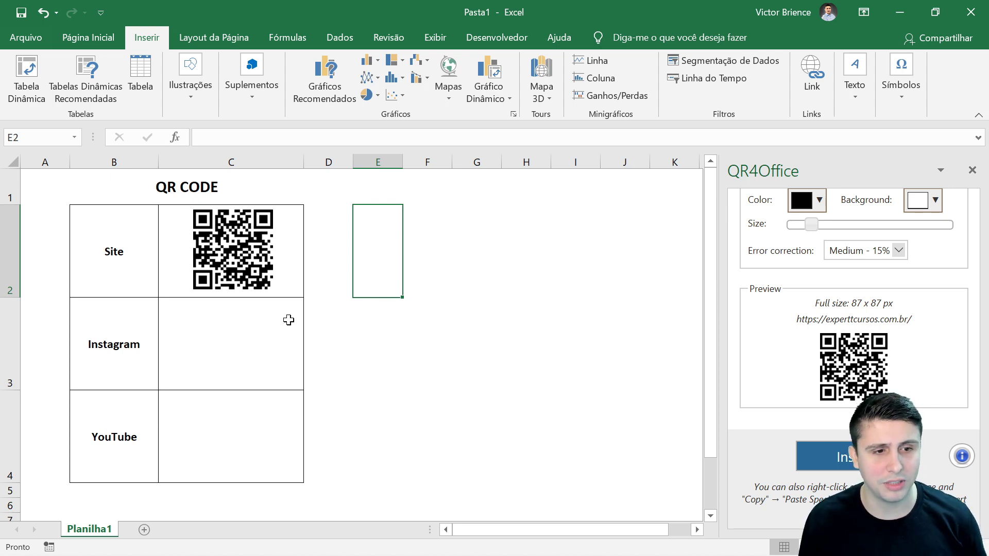
key(alt+Tab)
key(alt+Tab)
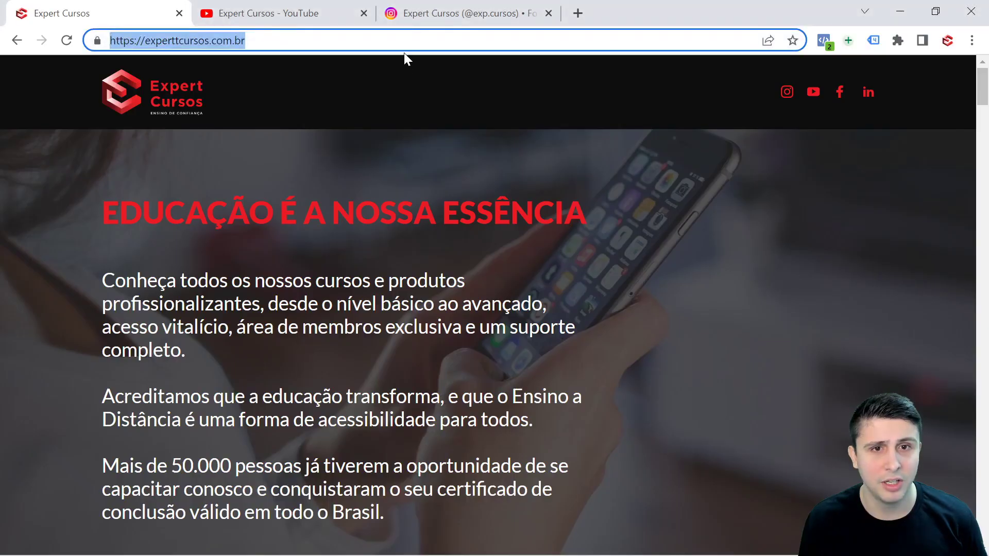
Select the instagram.com/exp.cursos/ address in Chrome's Instagram tab and return to Excel.
click(423, 14)
click(255, 41)
click(300, 40)
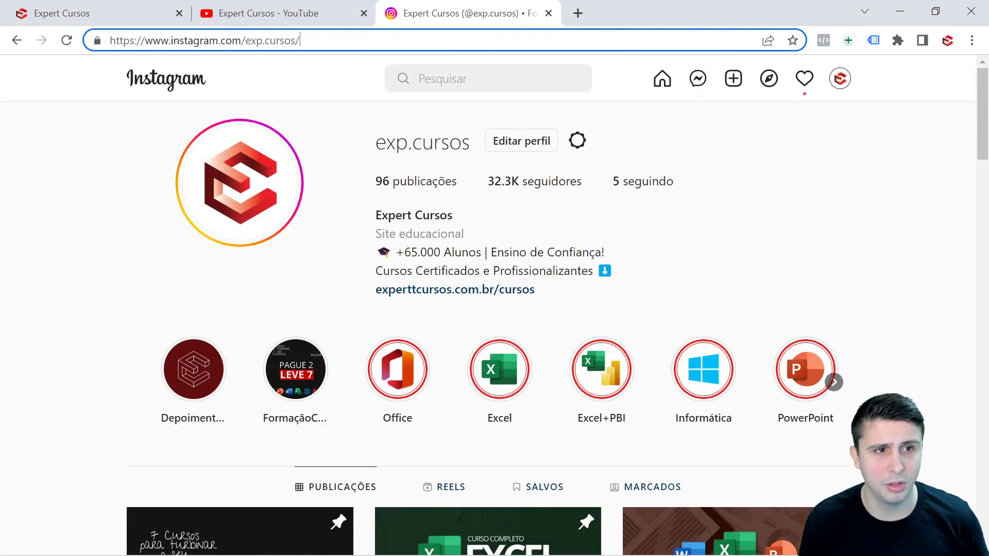
drag(300, 40, 110, 41)
key(ctrl+c)
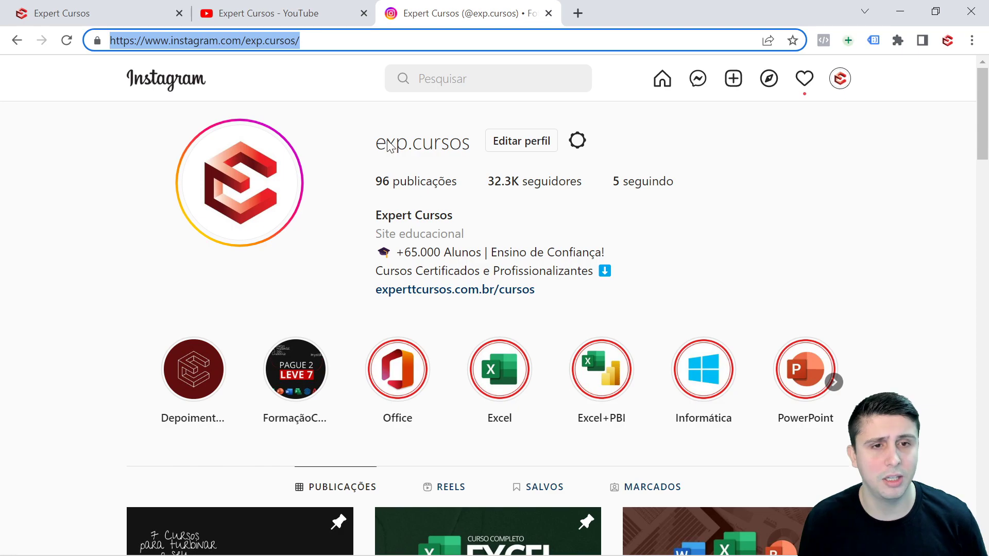
key(alt+Tab)
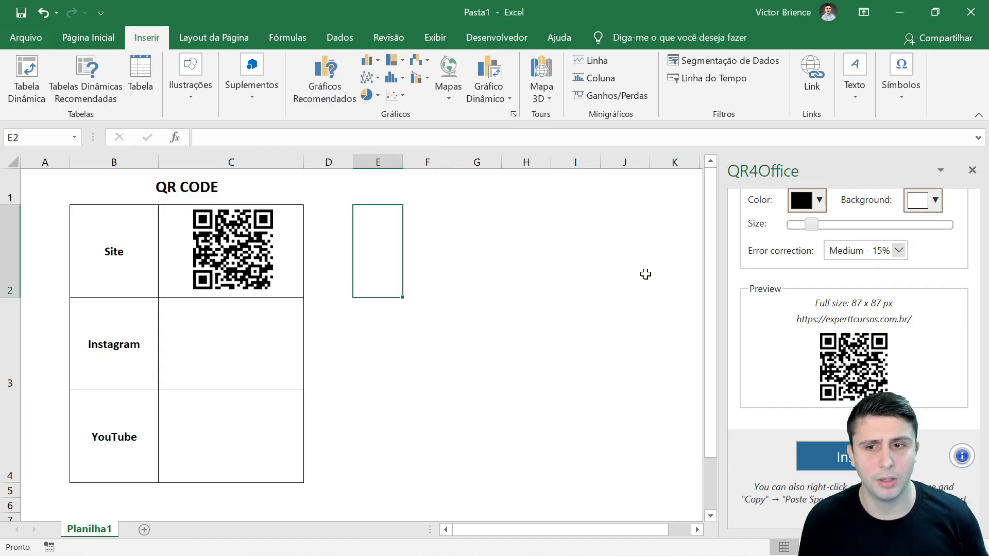
drag(908, 232, 817, 232)
key(ctrl+v)
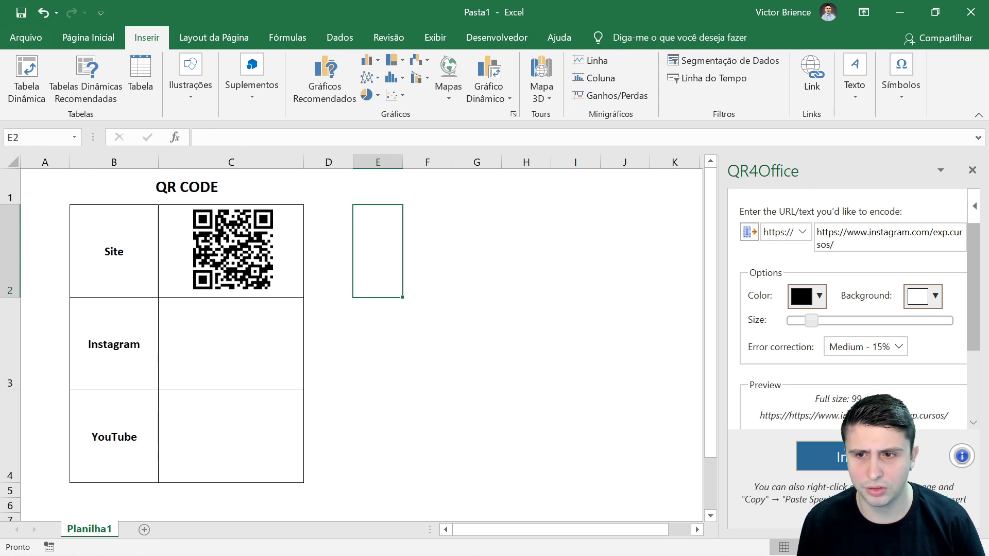
key(BackSpace)
key(BackSpace)
key(BackSpace)
key(BackSpace)
key(BackSpace)
key(BackSpace)
key(BackSpace)
key(BackSpace)
scroll(781, 257, down, 2)
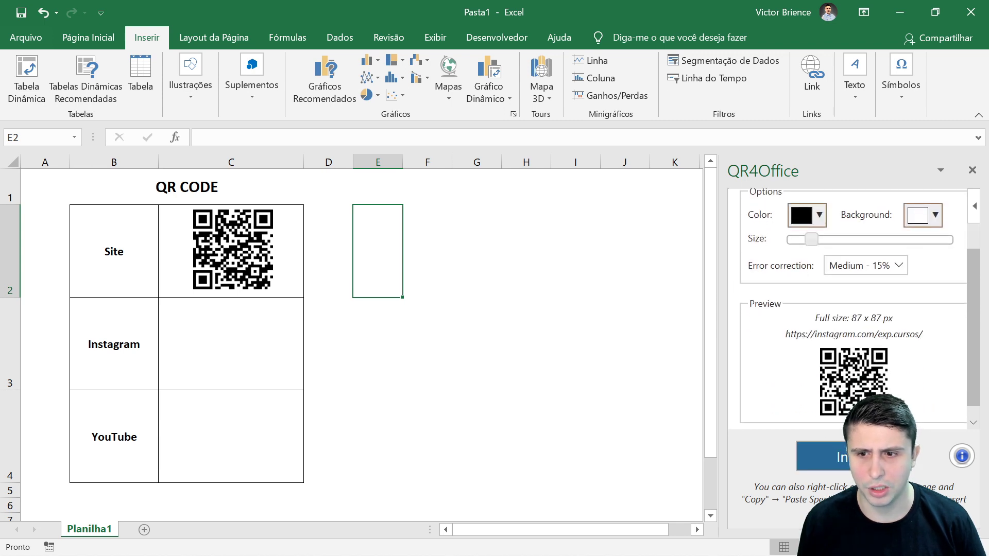
scroll(849, 323, up, 2)
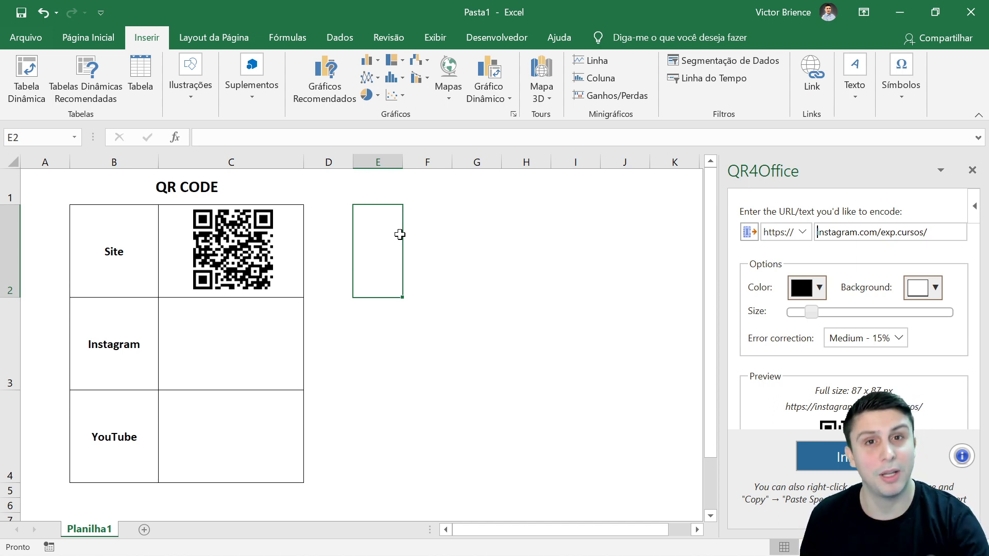
Set the QR code colour to light red and insert it onto the sheet.
click(818, 287)
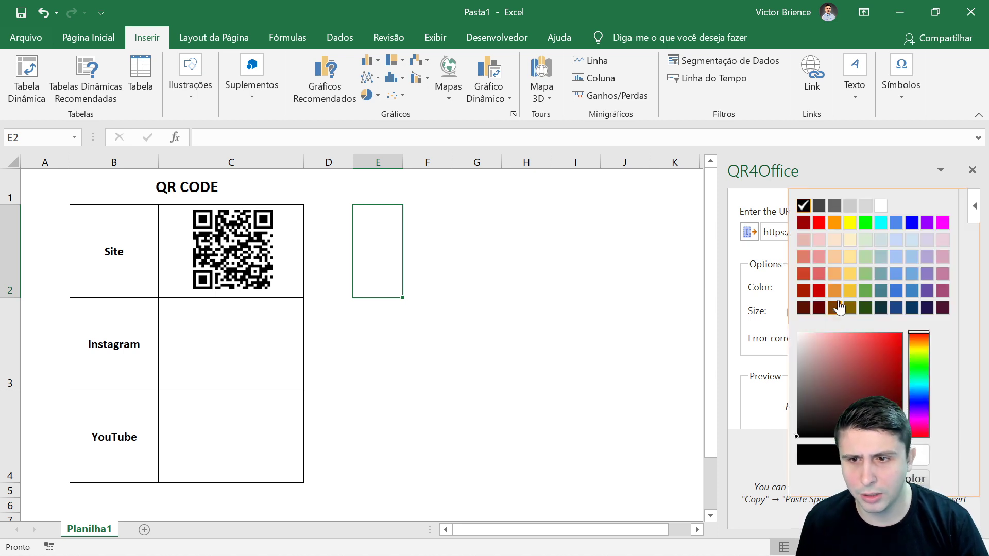
click(820, 278)
scroll(833, 311, down, 1)
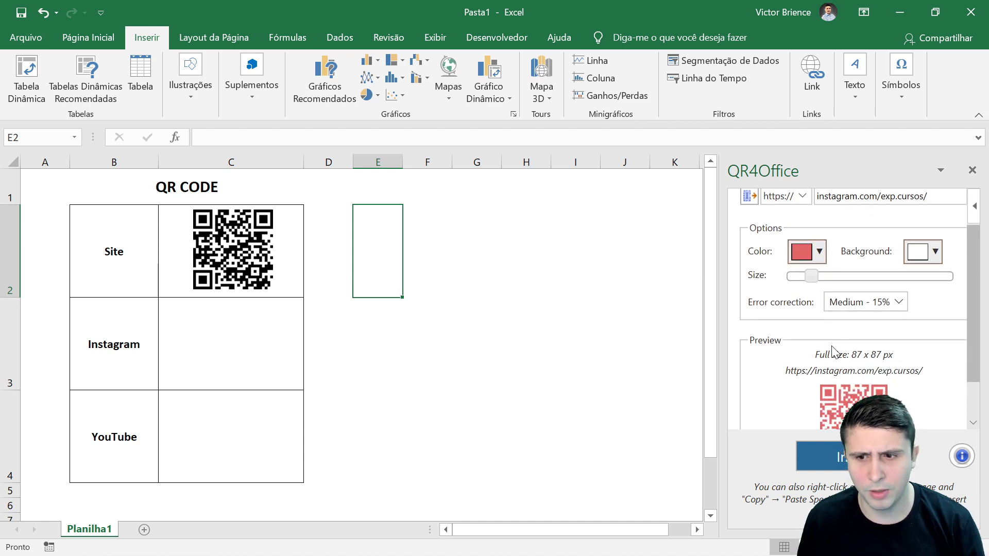
scroll(829, 329, down, 2)
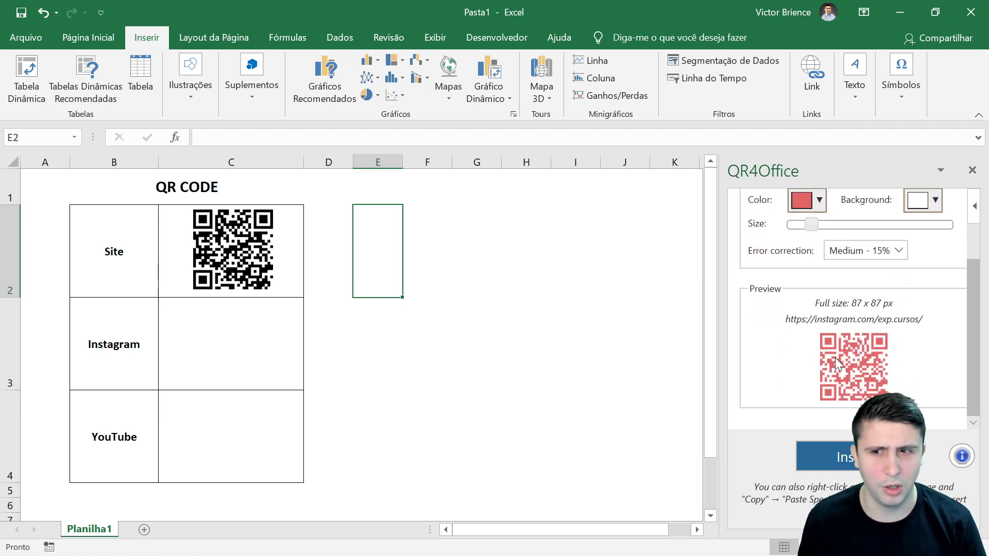
scroll(832, 359, up, 2)
scroll(826, 355, up, 1)
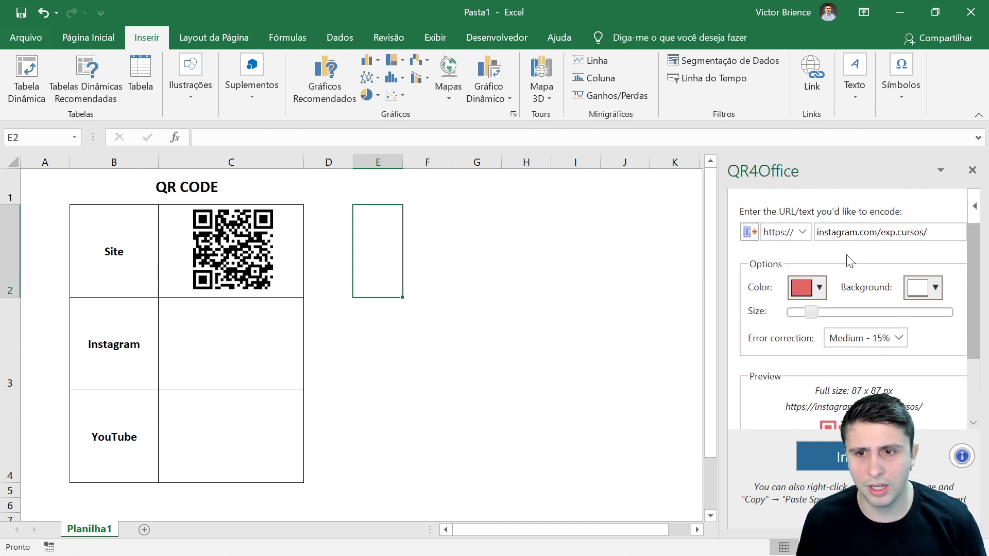
click(827, 456)
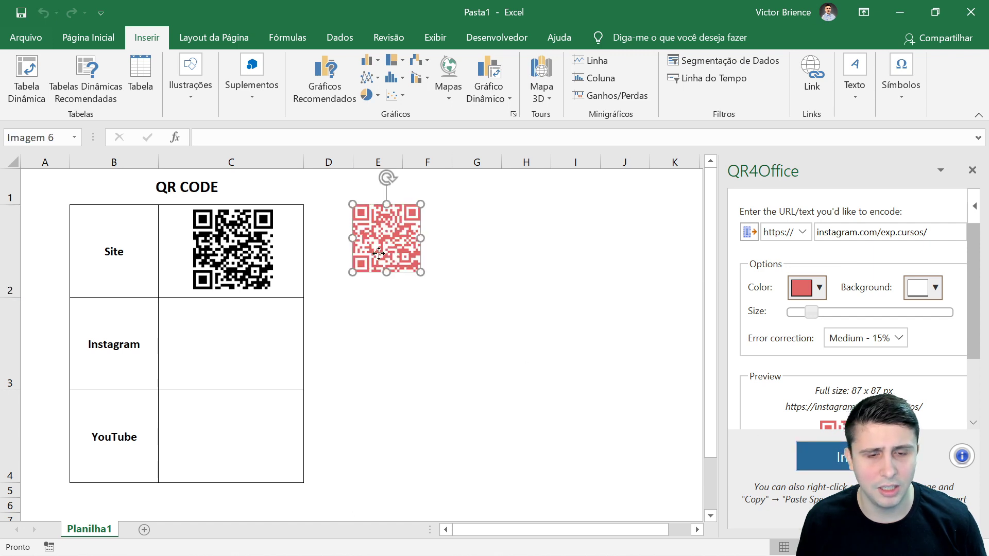
Move the red Instagram QR code into cell C3 and enlarge it to match the Site code.
drag(388, 249, 227, 348)
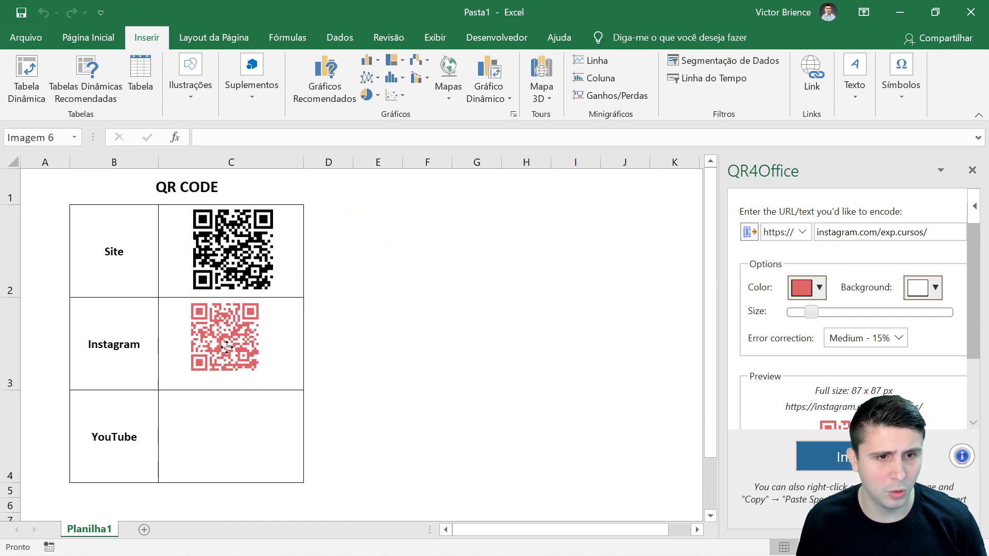
drag(227, 347, 273, 376)
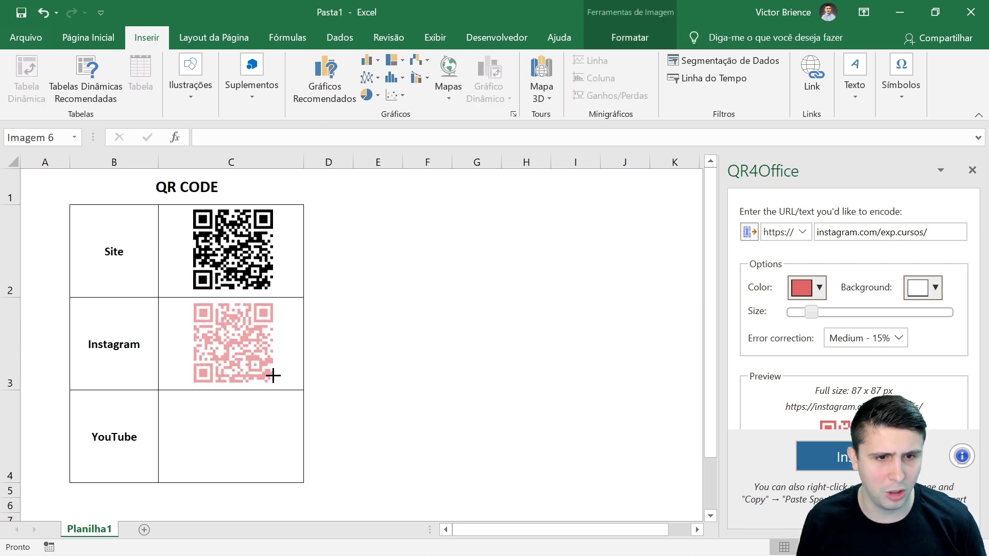
click(377, 344)
click(265, 342)
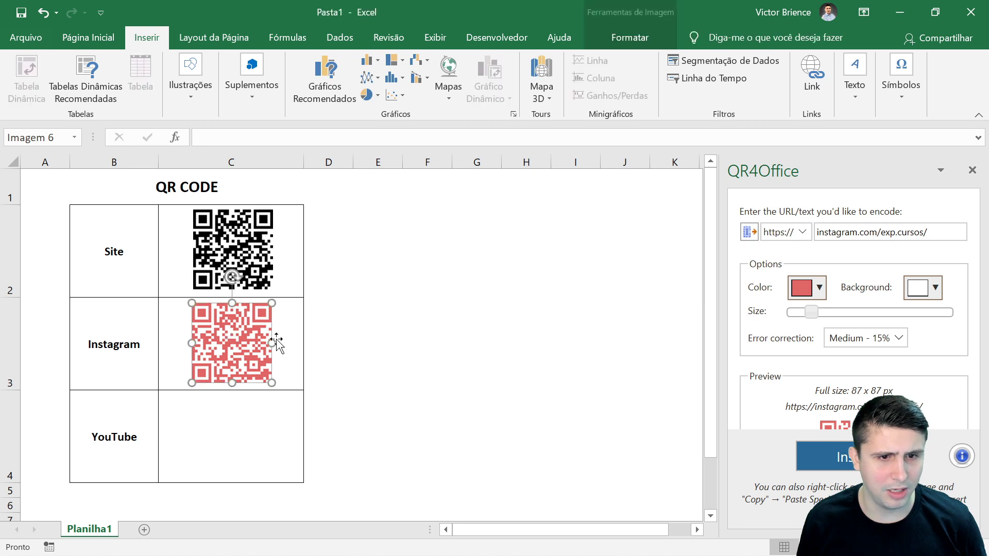
click(427, 328)
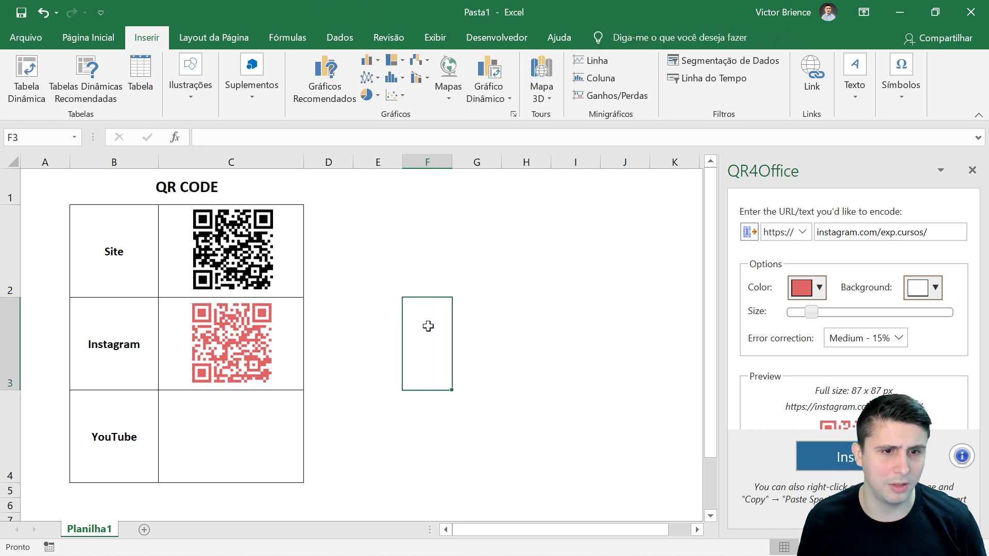
click(189, 335)
scroll(926, 268, down, 1)
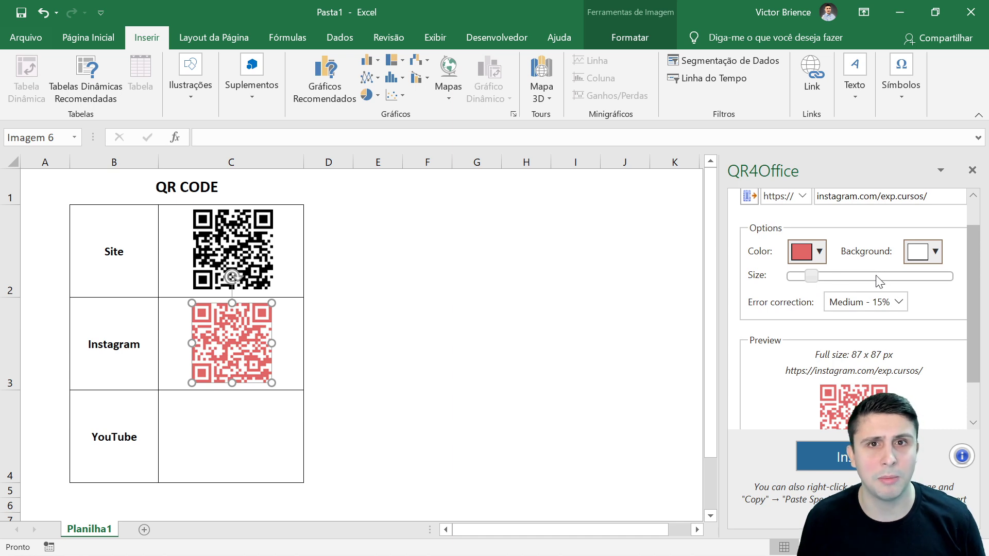
click(464, 311)
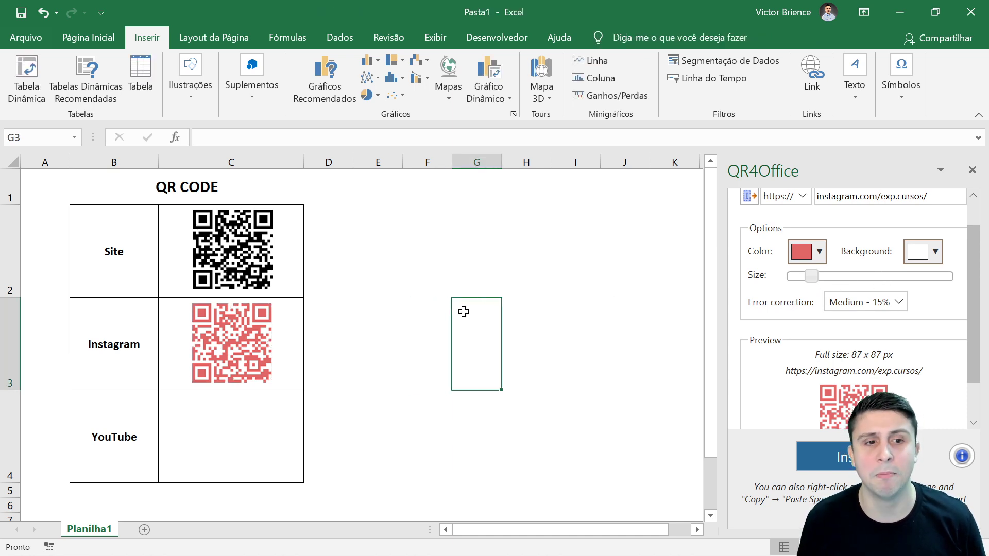
scroll(849, 309, up, 1)
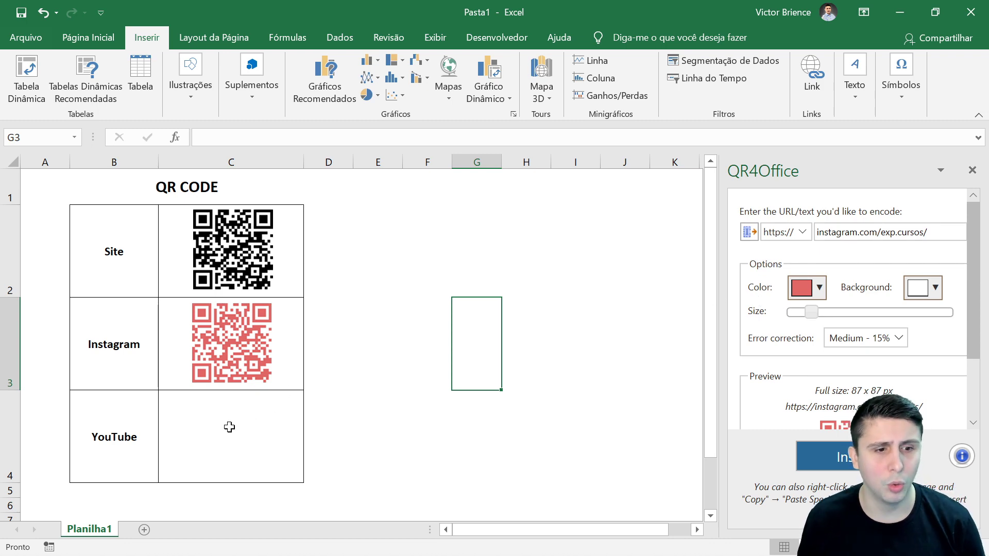
key(alt+Tab)
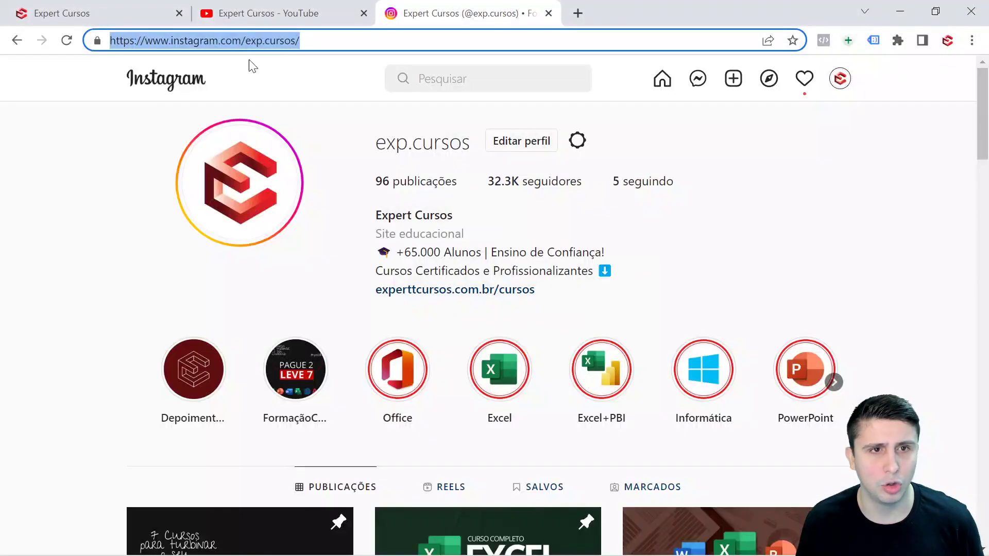
Copy the YouTube channel address from Chrome and paste it over QR4Office's Instagram URL.
click(324, 13)
click(310, 40)
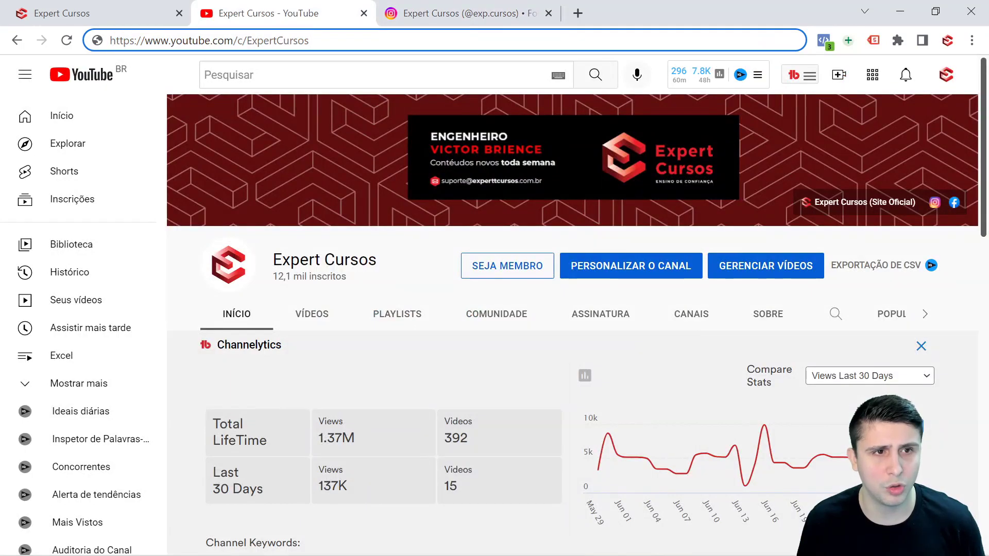
drag(309, 40, 109, 41)
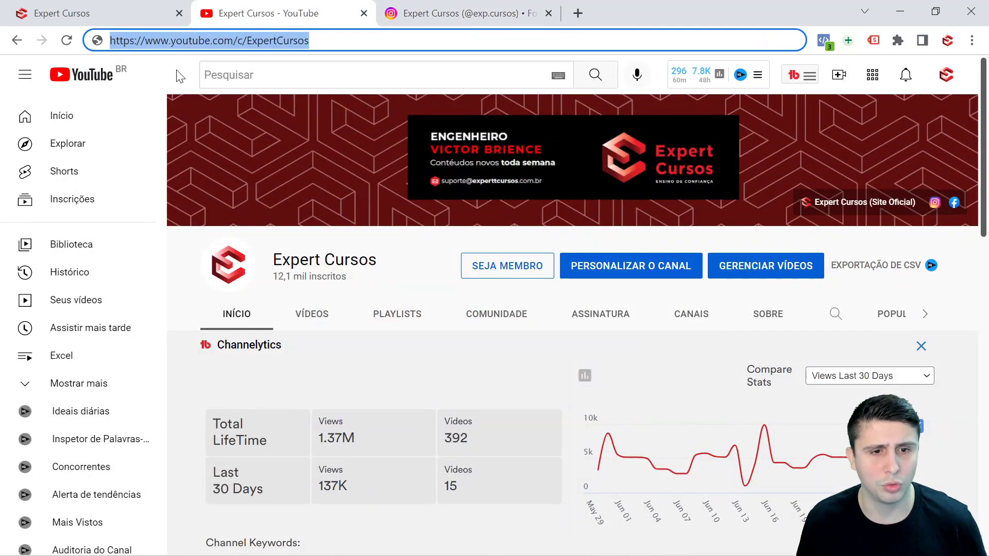
key(alt+Tab)
key(ctrl+a)
text(https://www.youtube.com/c/ExpertCursos)
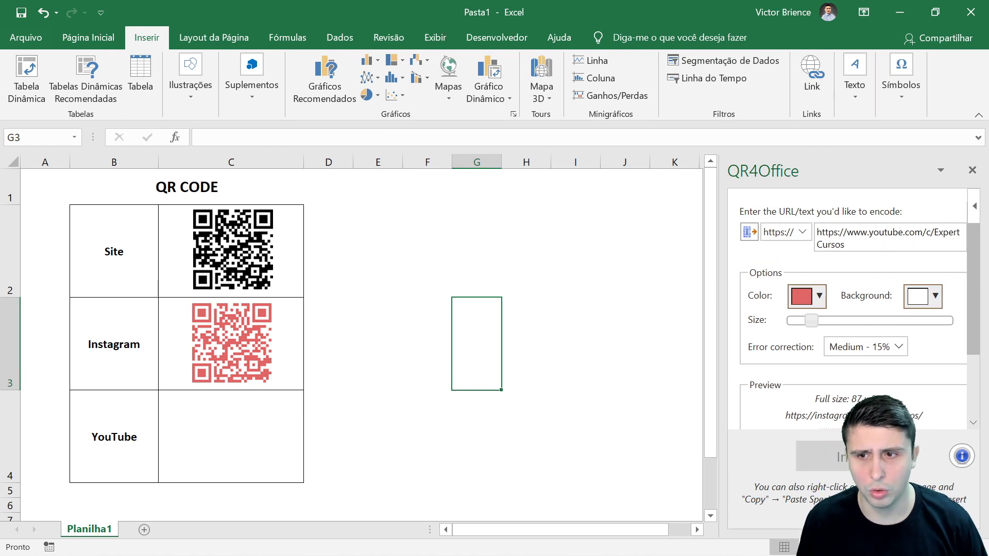
click(847, 233)
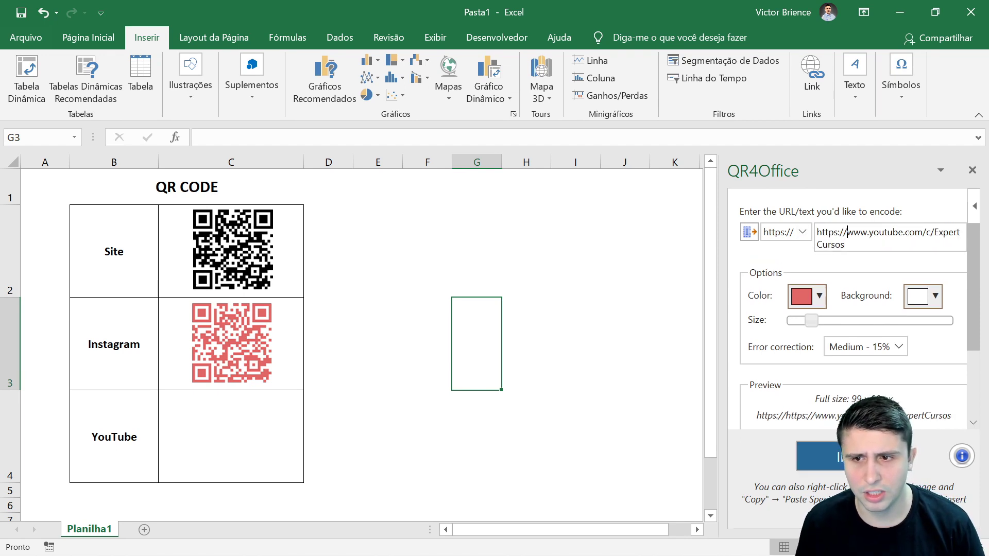
key(BackSpace)
key(BackSpace)
key(BackSpace)
key(BackSpace)
key(BackSpace)
key(BackSpace)
scroll(872, 371, down, 2)
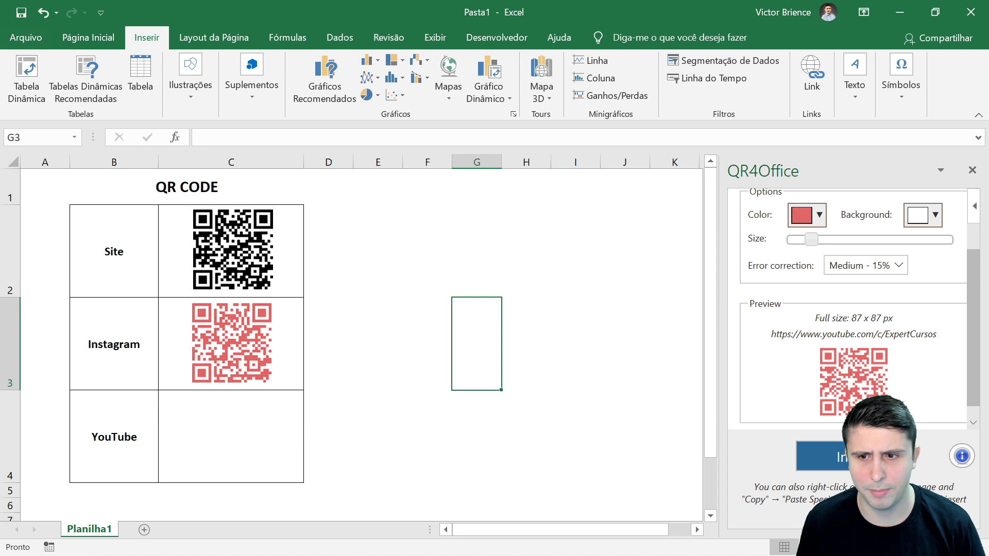
scroll(871, 321, up, 2)
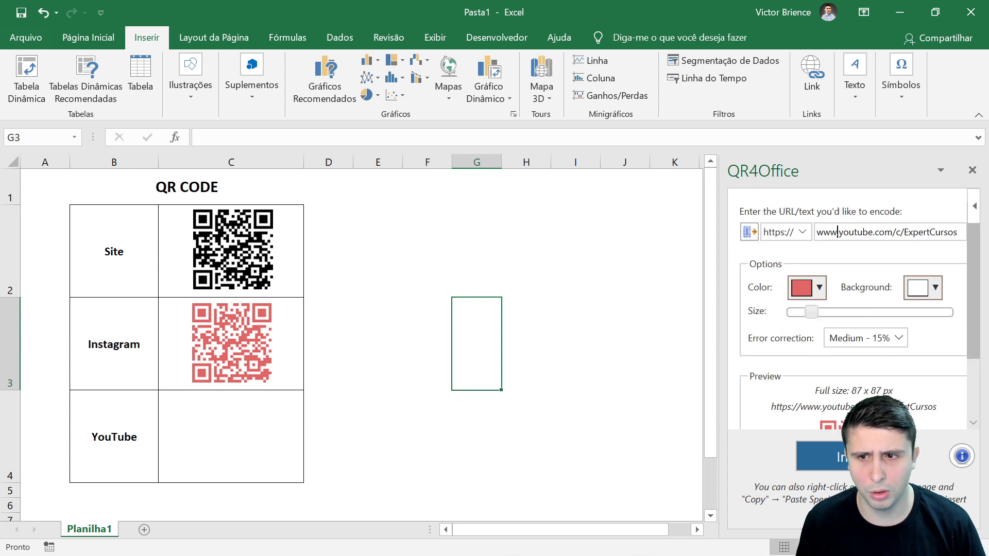
key(BackSpace)
key(BackSpace)
key(BackSpace)
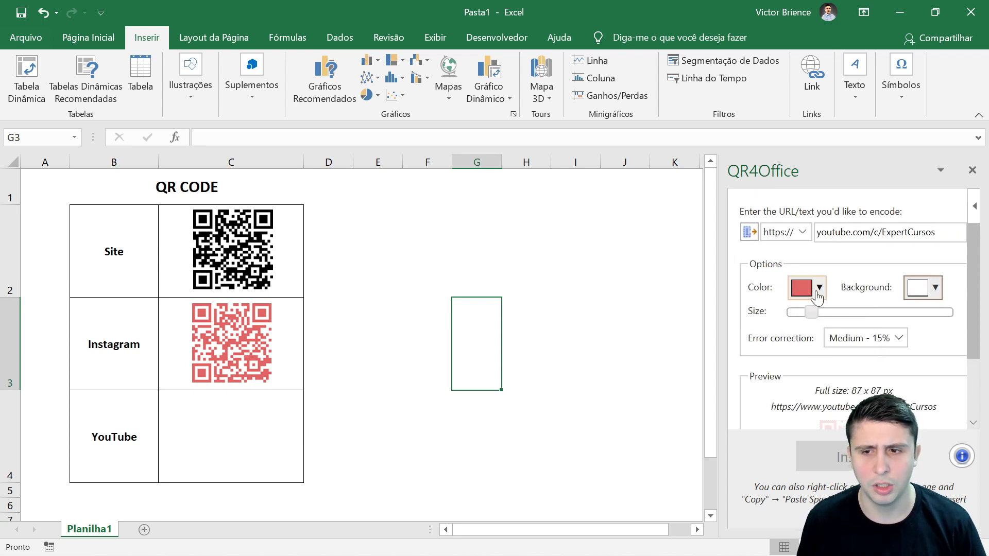
Insert the YouTube QR code in dark red with High - 30% error correction.
click(818, 293)
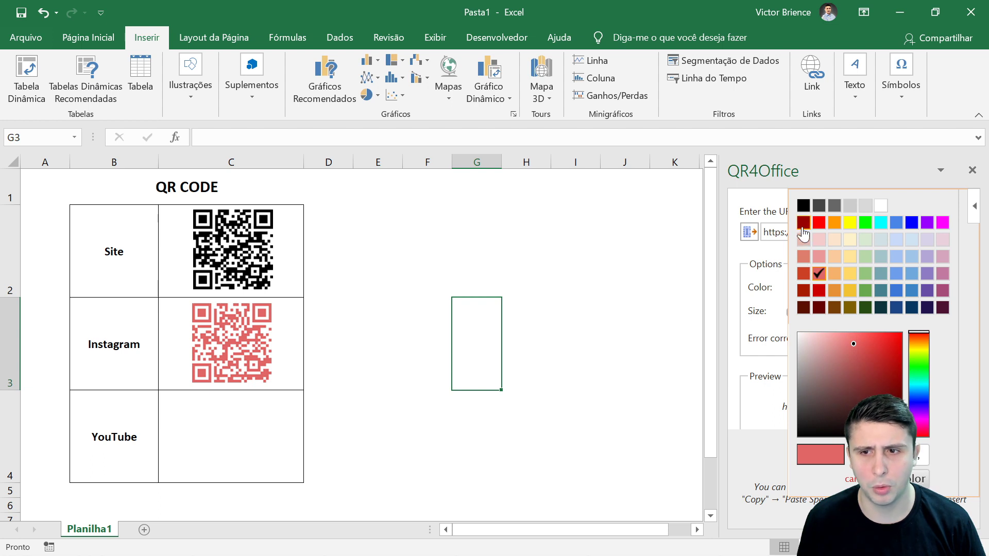
click(803, 228)
scroll(830, 329, down, 1)
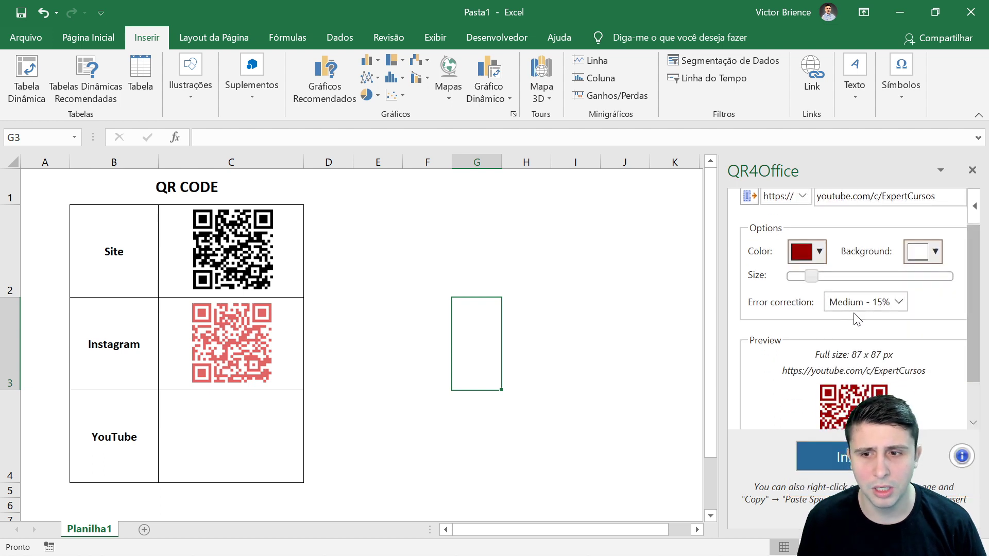
click(899, 302)
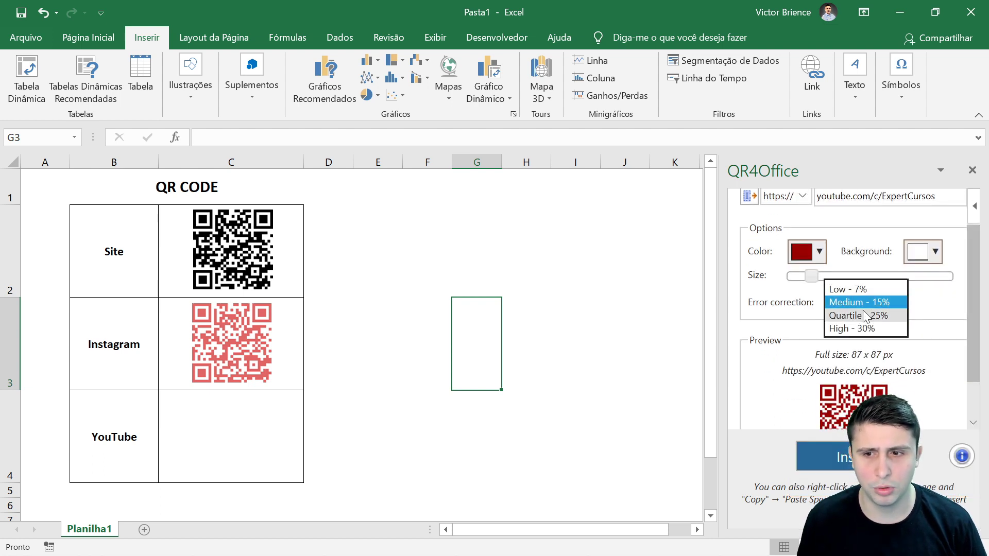
click(852, 328)
scroll(839, 342, down, 2)
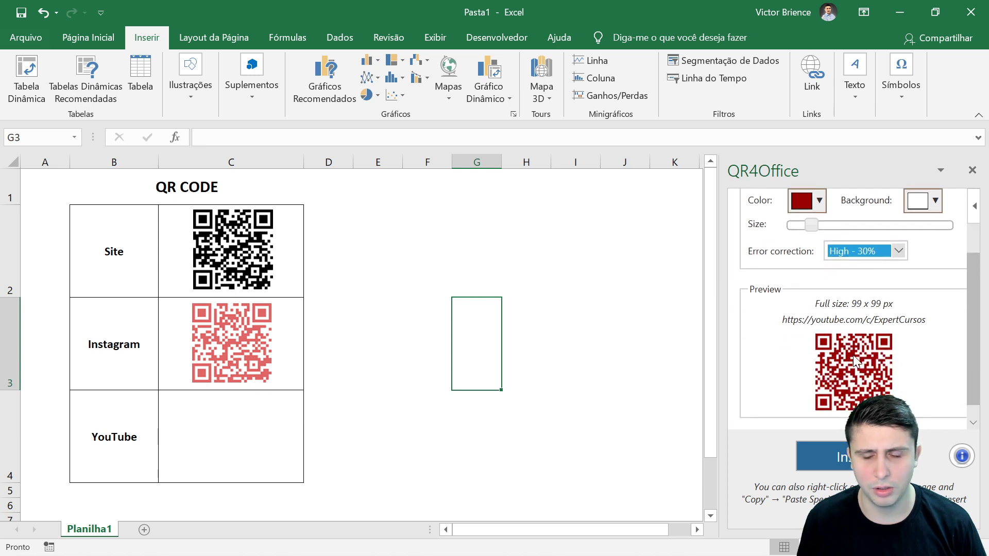
click(824, 457)
Drag the dark red QR code into cell C4 beside YouTube and close the QR4Office pane.
drag(495, 348, 240, 443)
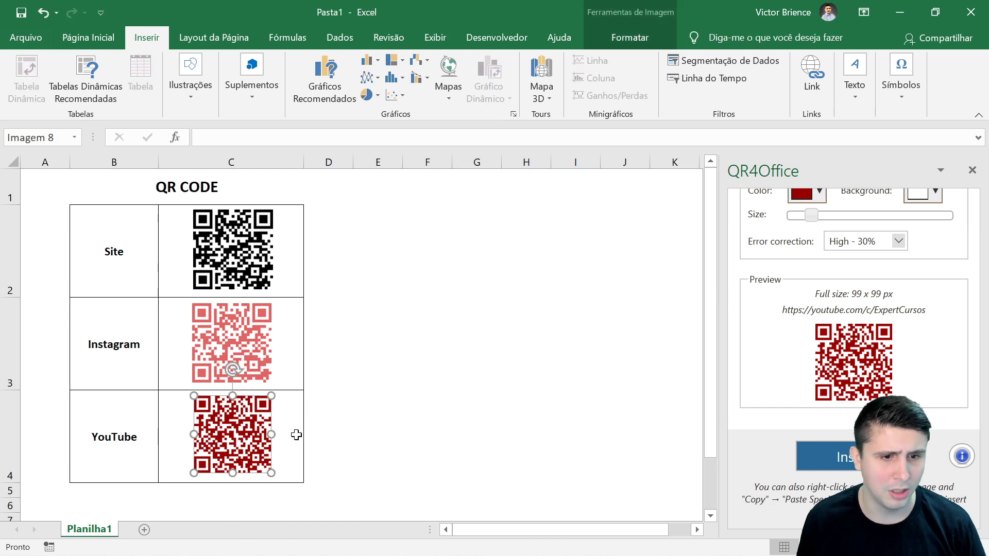
click(437, 376)
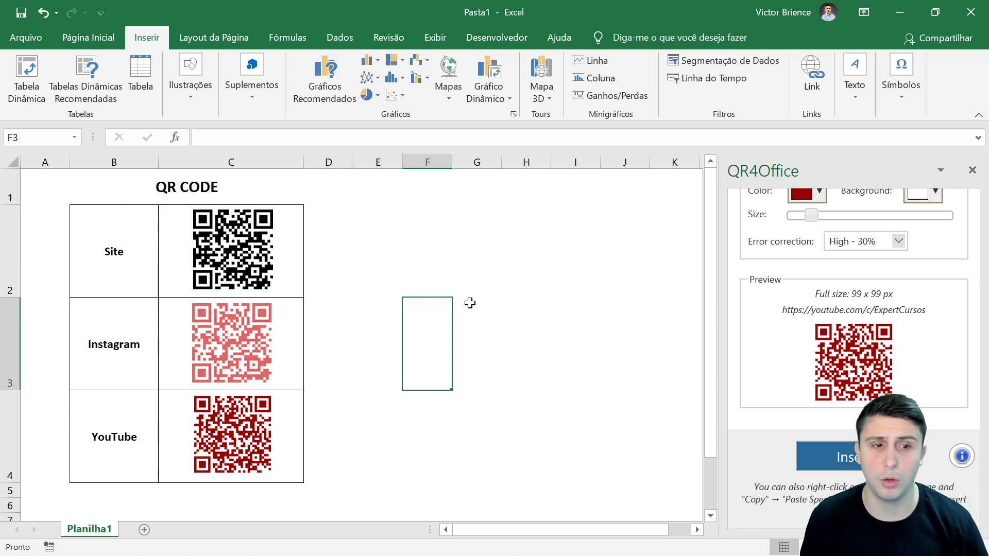
mouse_move(958, 309)
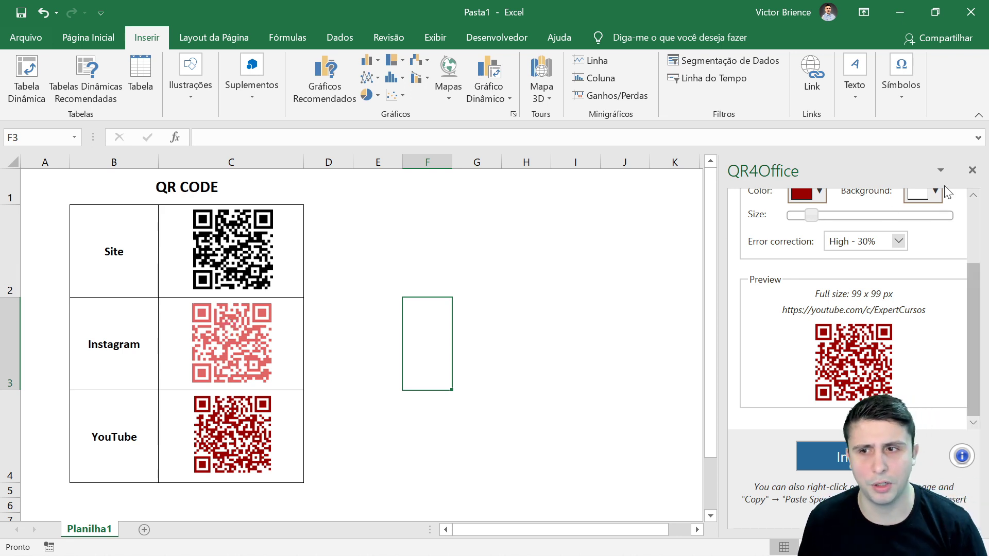
click(972, 171)
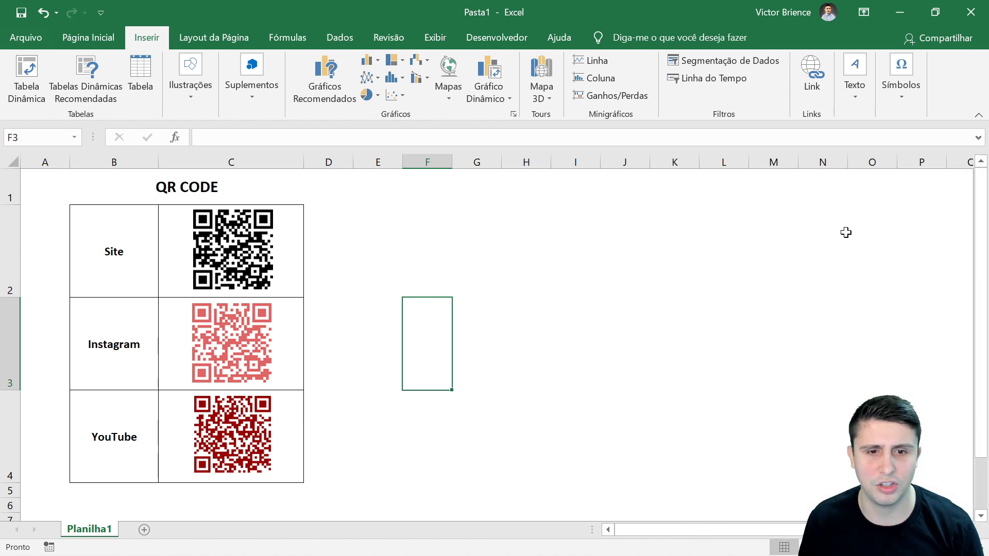
Nudge the Instagram QR code within C3 so it aligns with the Site and YouTube codes.
click(370, 242)
click(216, 246)
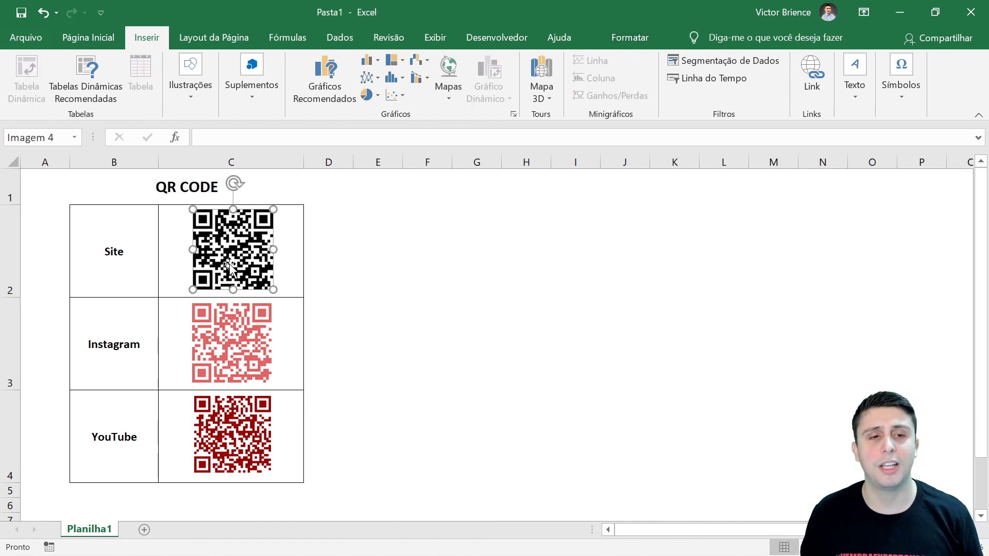
click(276, 327)
click(457, 359)
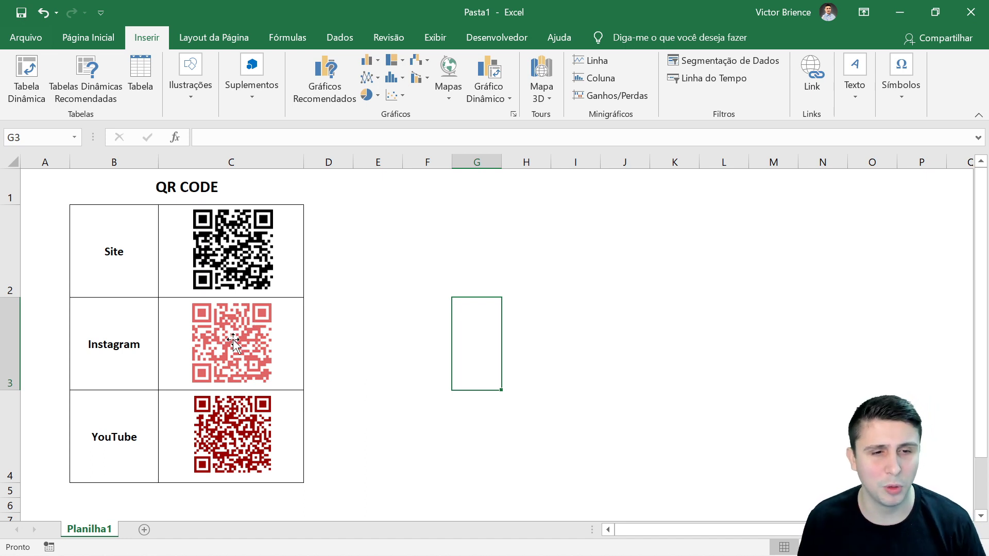
drag(233, 340, 231, 339)
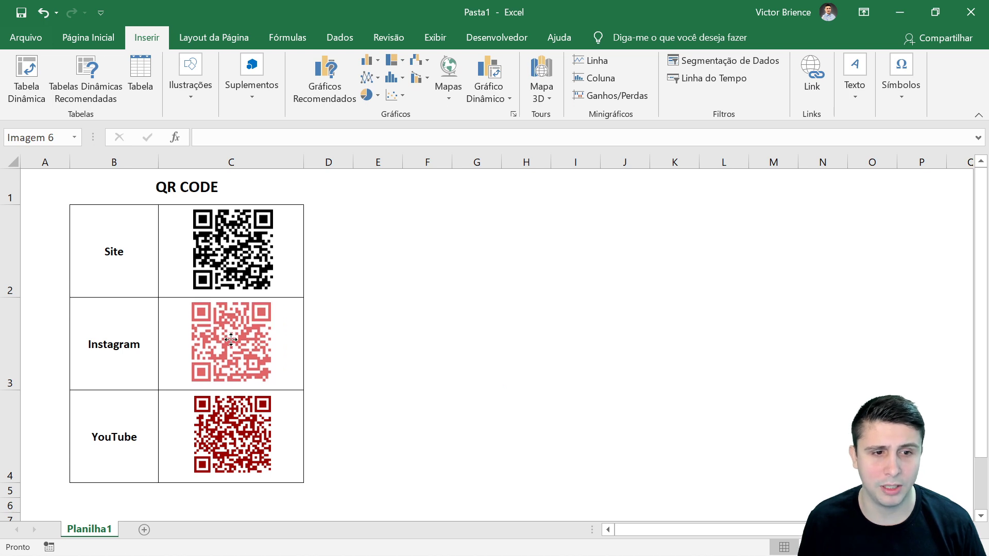
drag(230, 339, 228, 337)
click(536, 316)
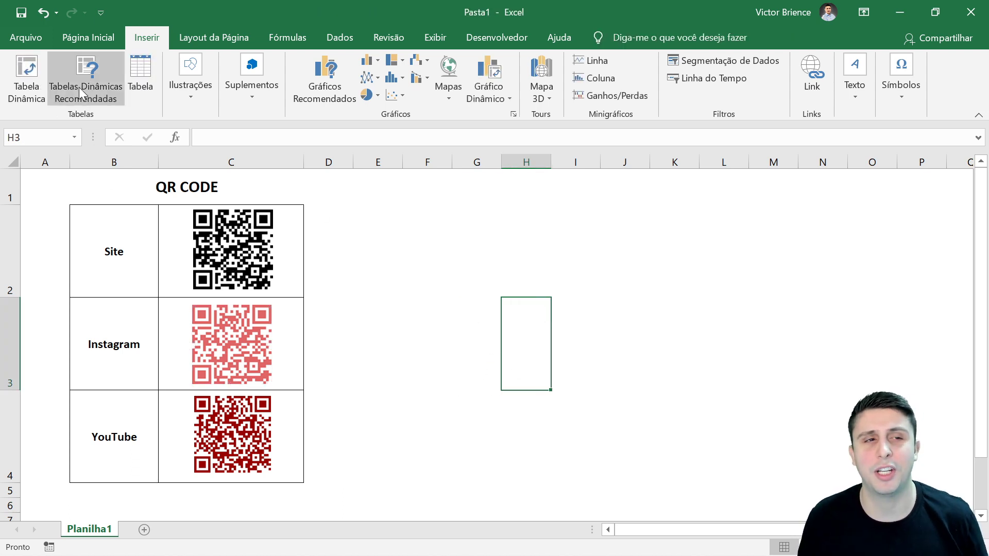
click(88, 37)
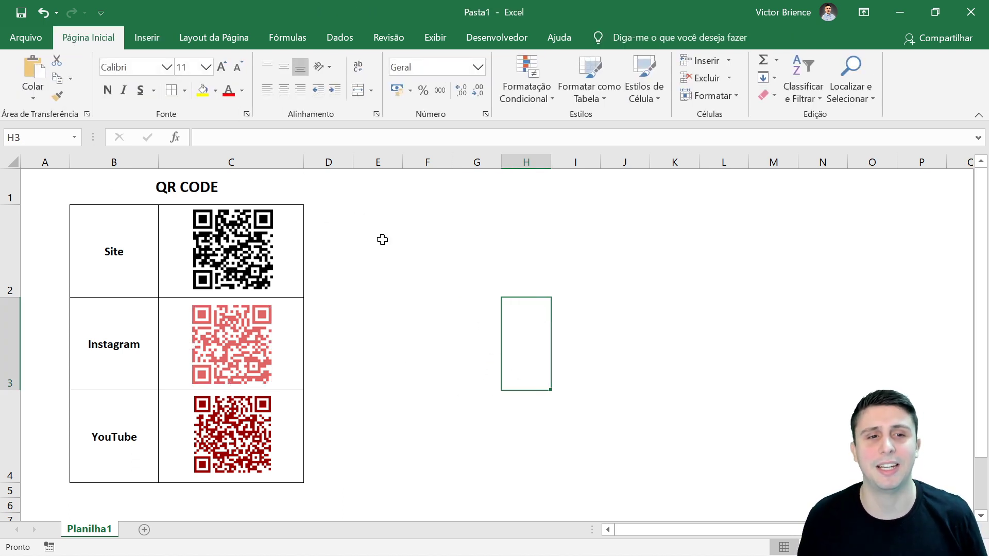
click(227, 185)
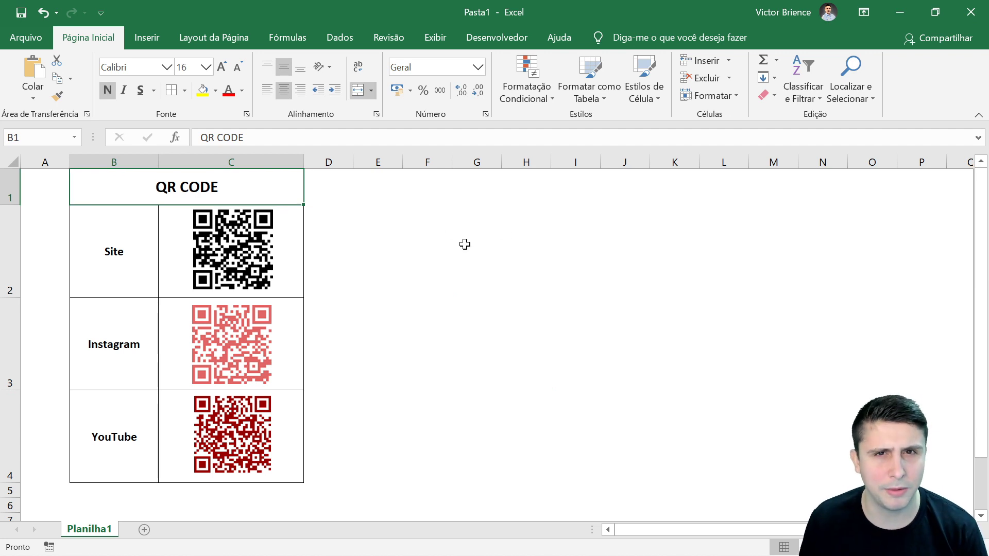